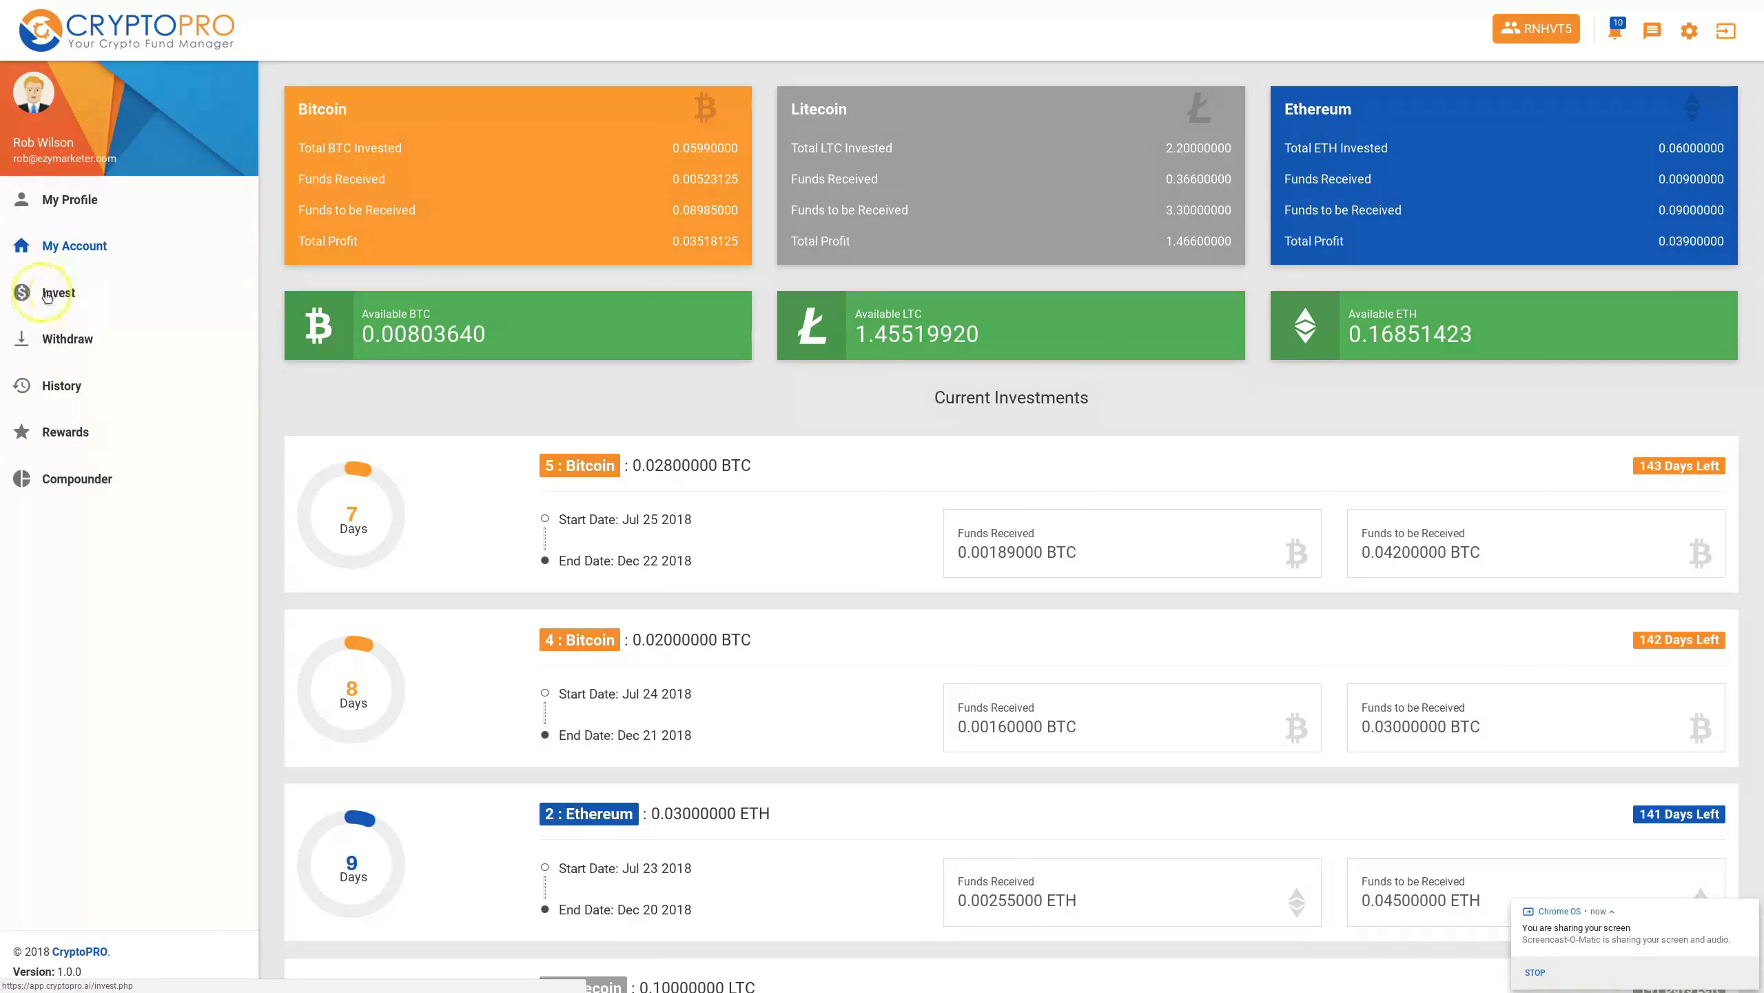
Open CryptoPRO's Investment Detail page for the 1% per day, 150-day plan
{"action": "left_click", "coordinate": [59, 295]}
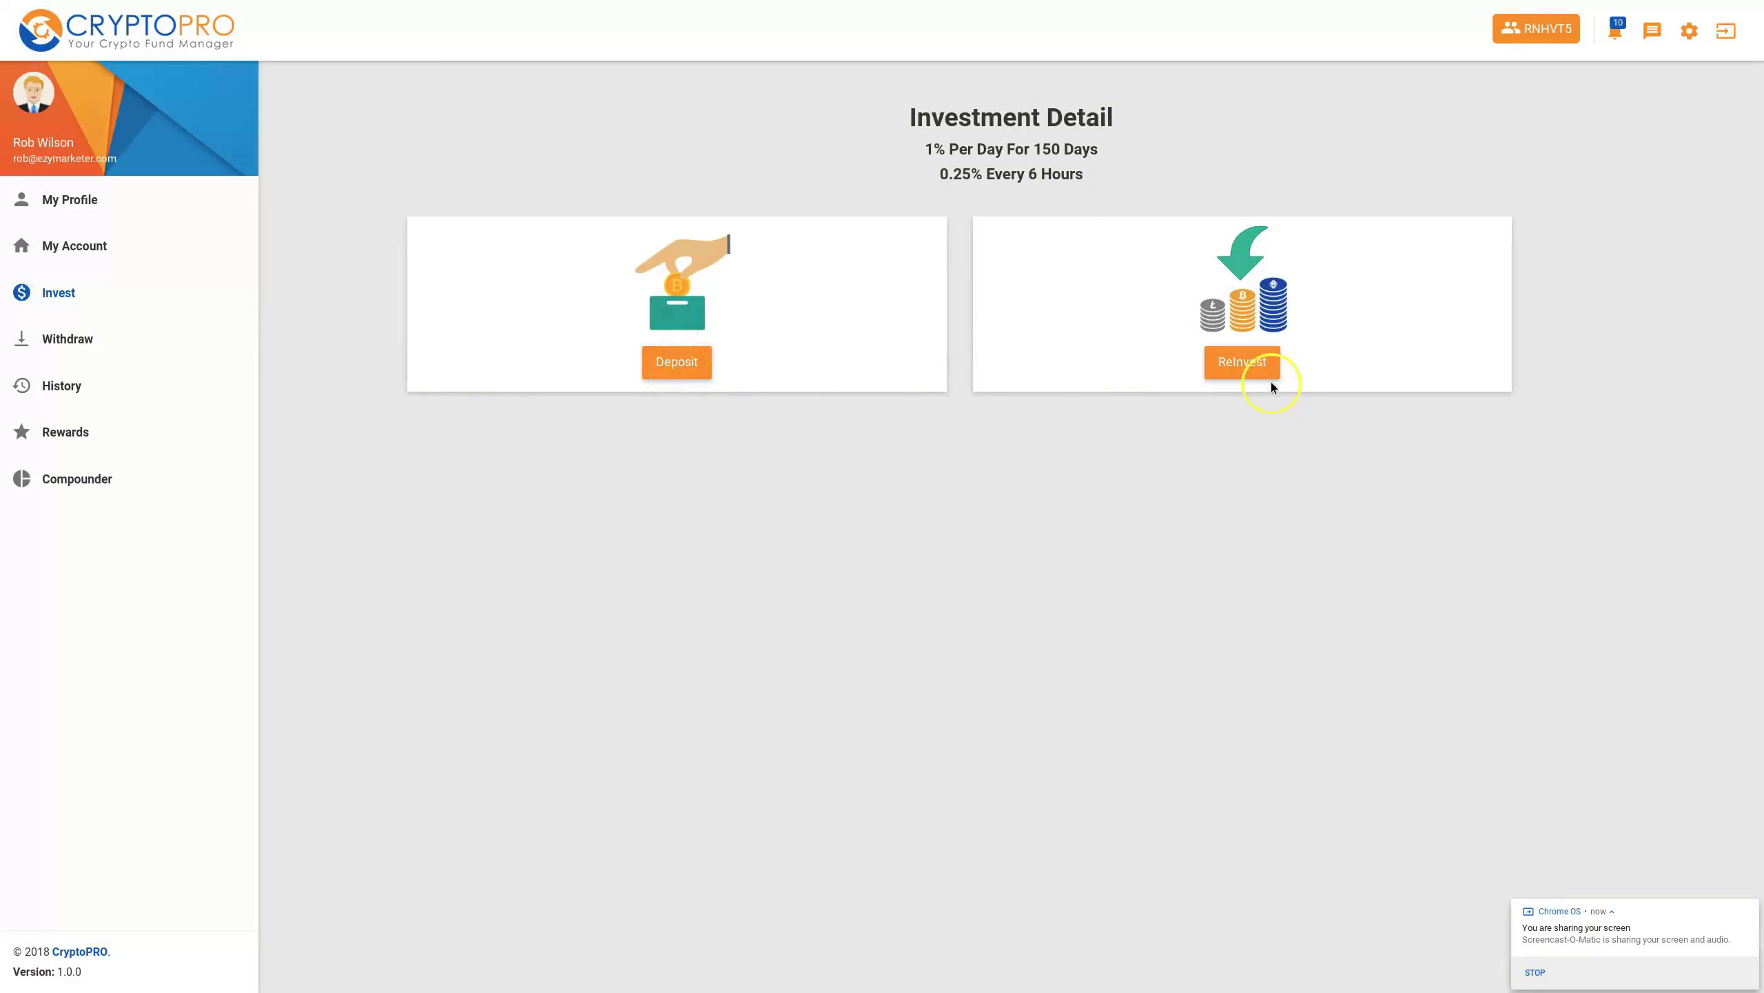
Start a new deposit to show the form with 0.003 BTC, 0.1 LTC and 0.03 ETH minimums
{"action": "left_click", "coordinate": [1247, 370]}
{"action": "left_click", "coordinate": [677, 362]}
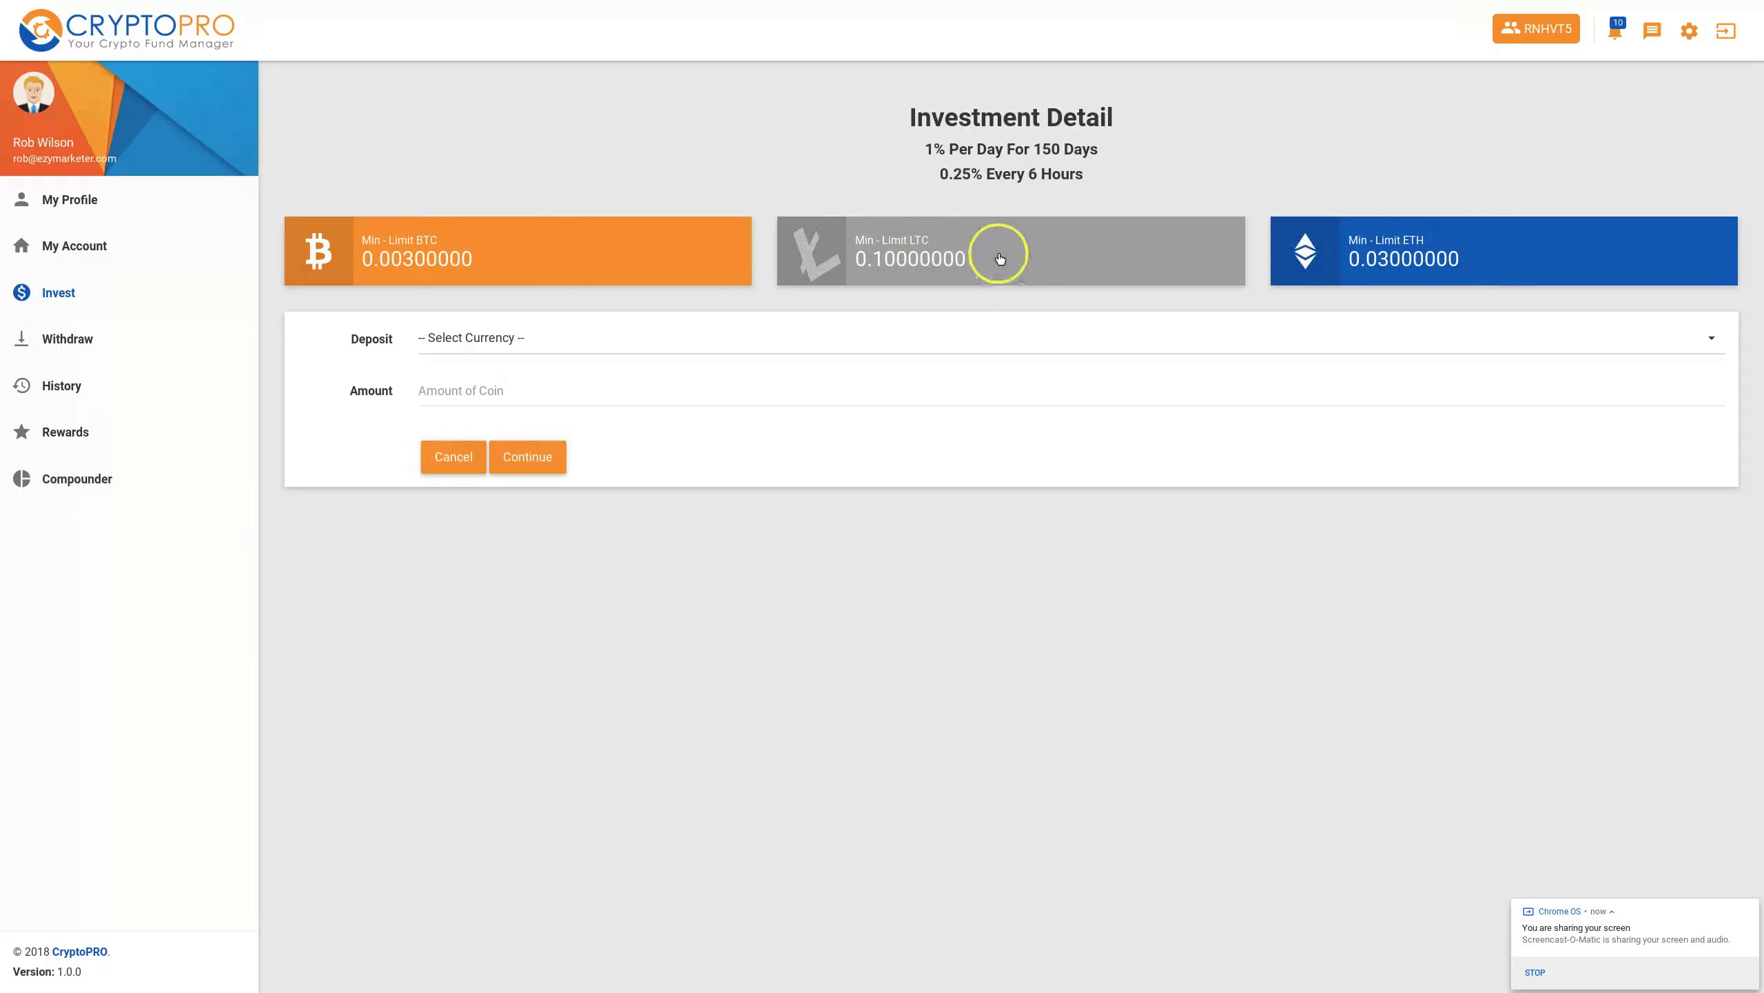
Submit a 1 LTC deposit with Litecoin chosen as the payment currency
{"action": "left_click", "coordinate": [945, 256]}
{"action": "left_click", "coordinate": [430, 341]}
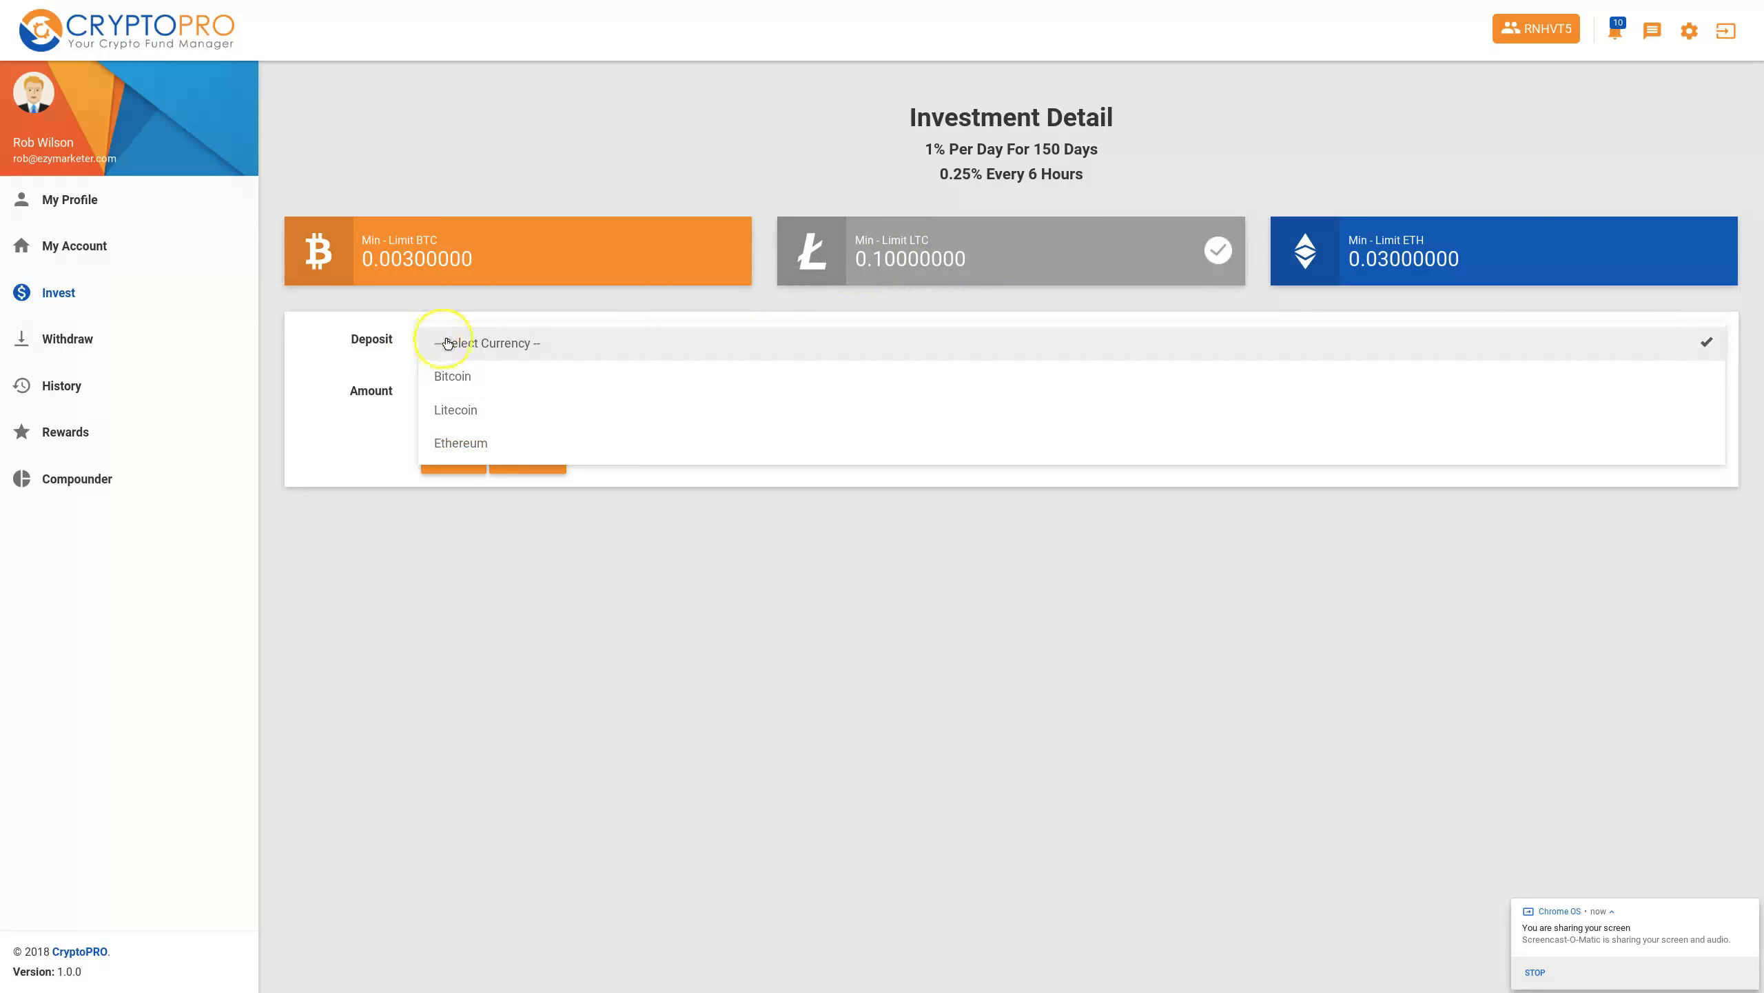
{"action": "left_click", "coordinate": [452, 408]}
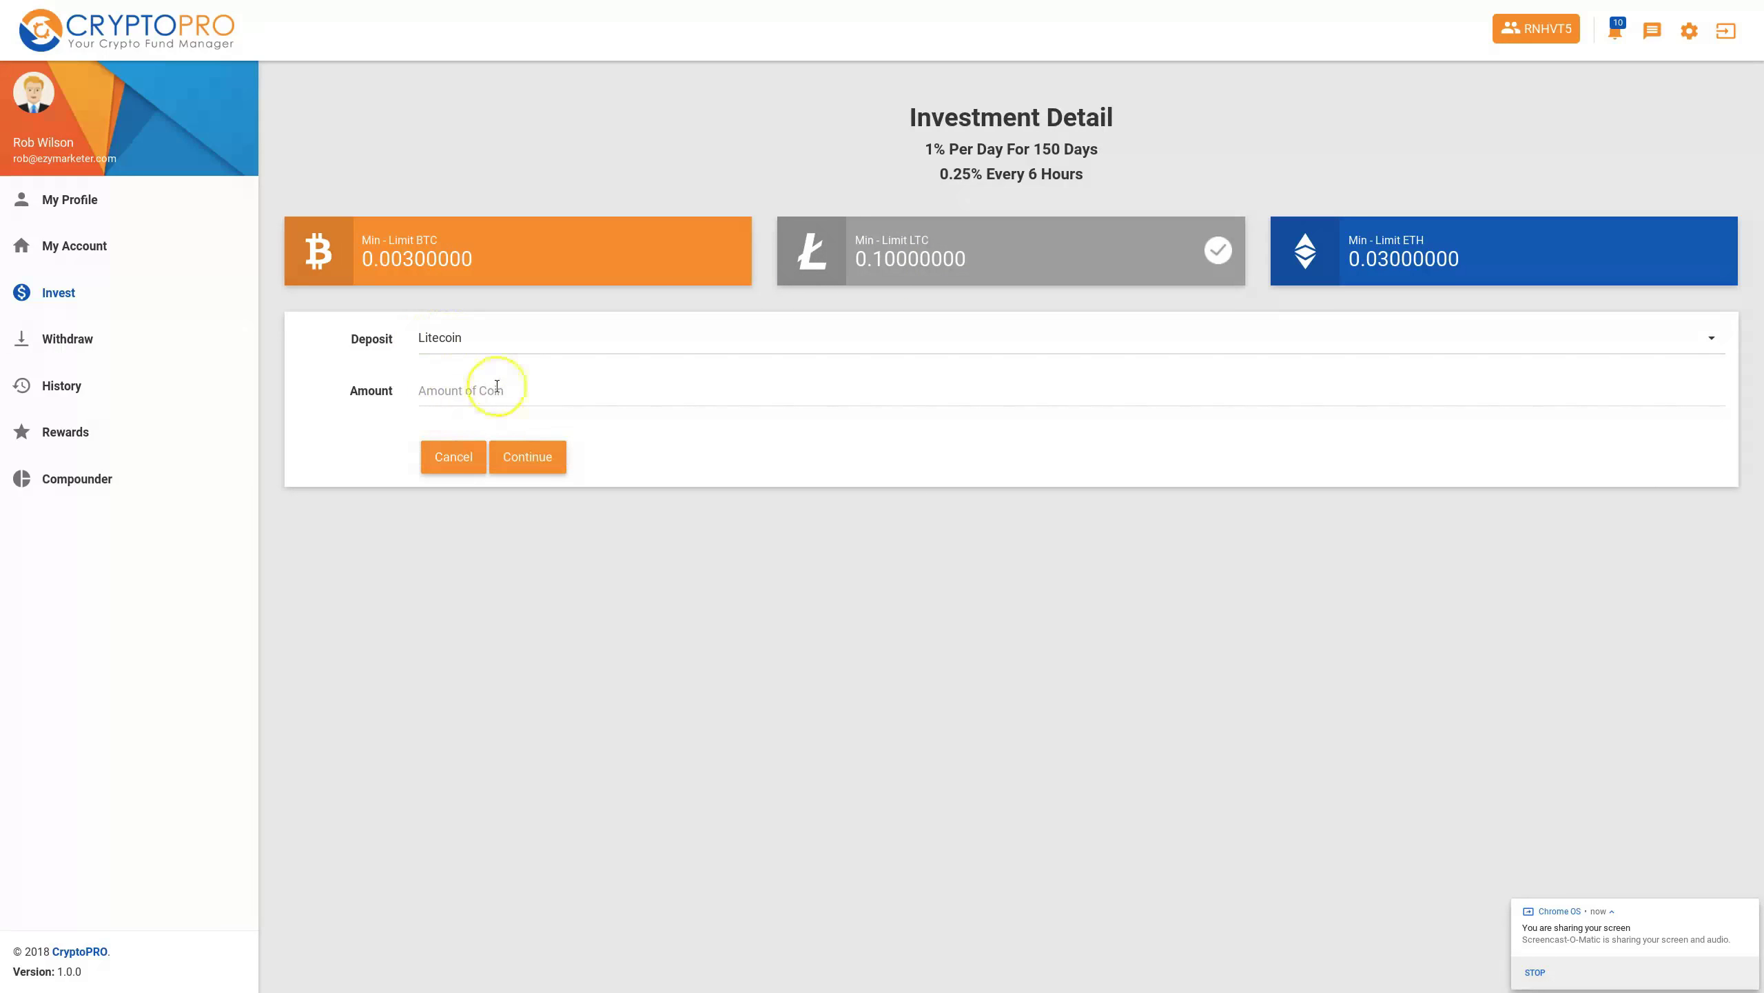
{"action": "left_click", "coordinate": [483, 394]}
{"action": "type", "text": "1"}
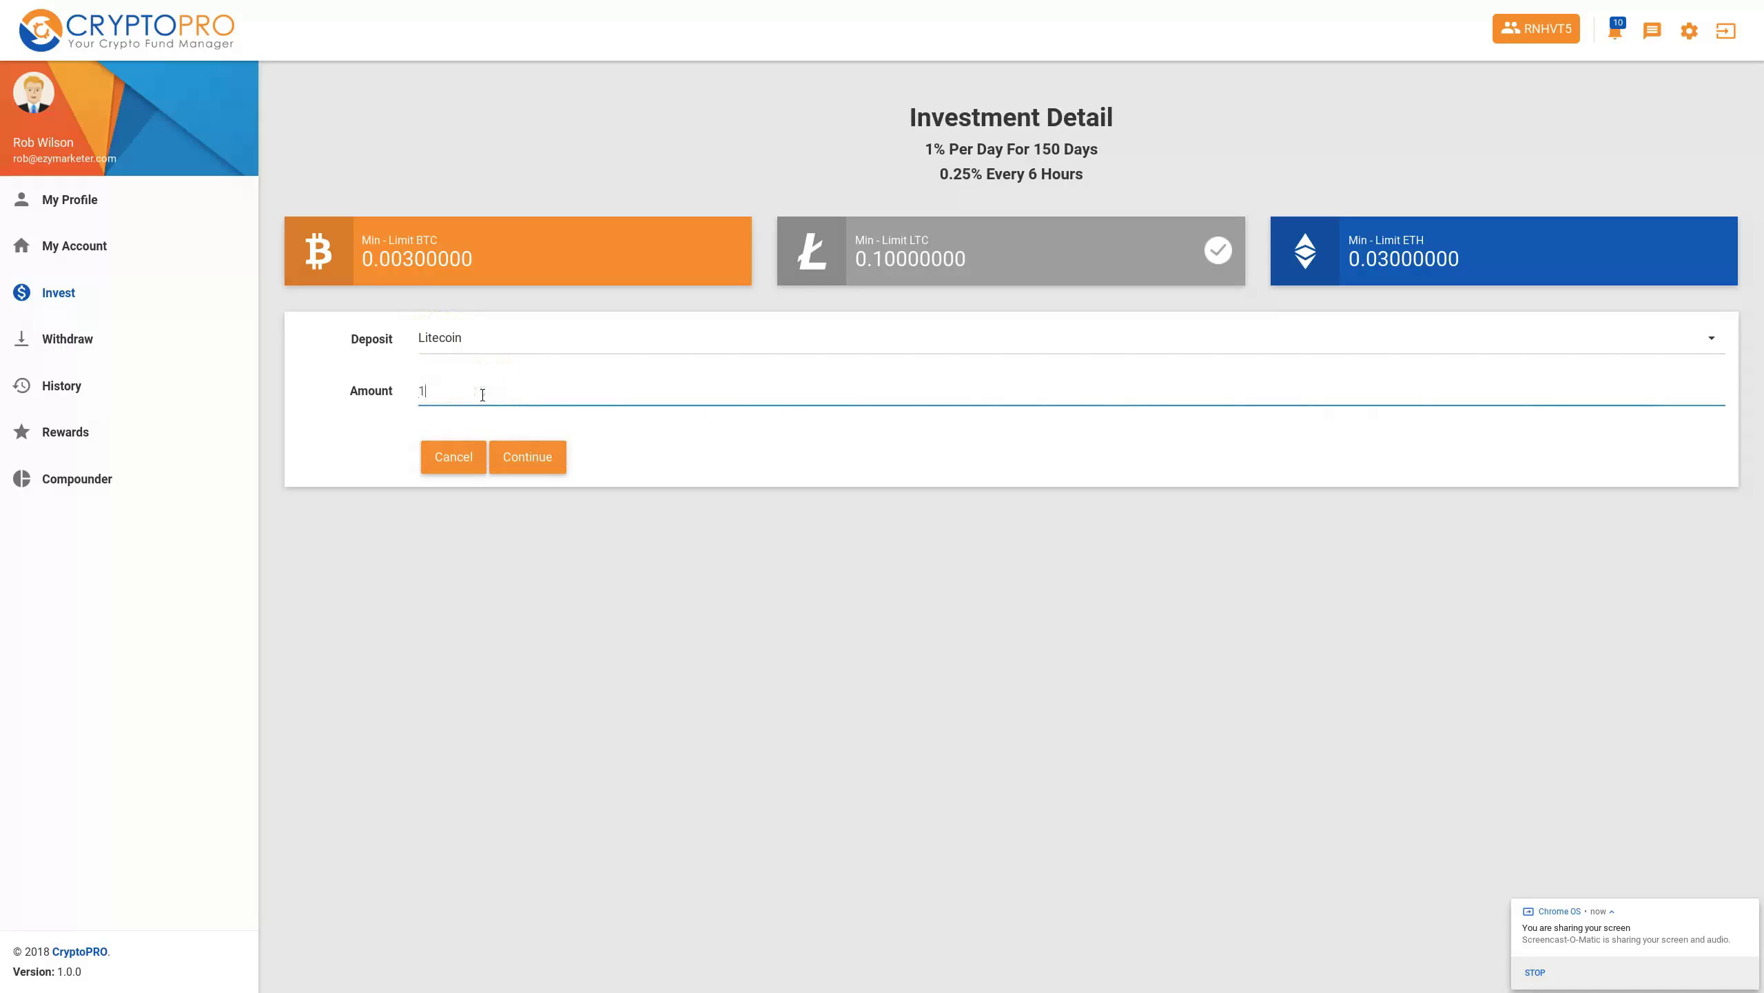
{"action": "left_click", "coordinate": [525, 462]}
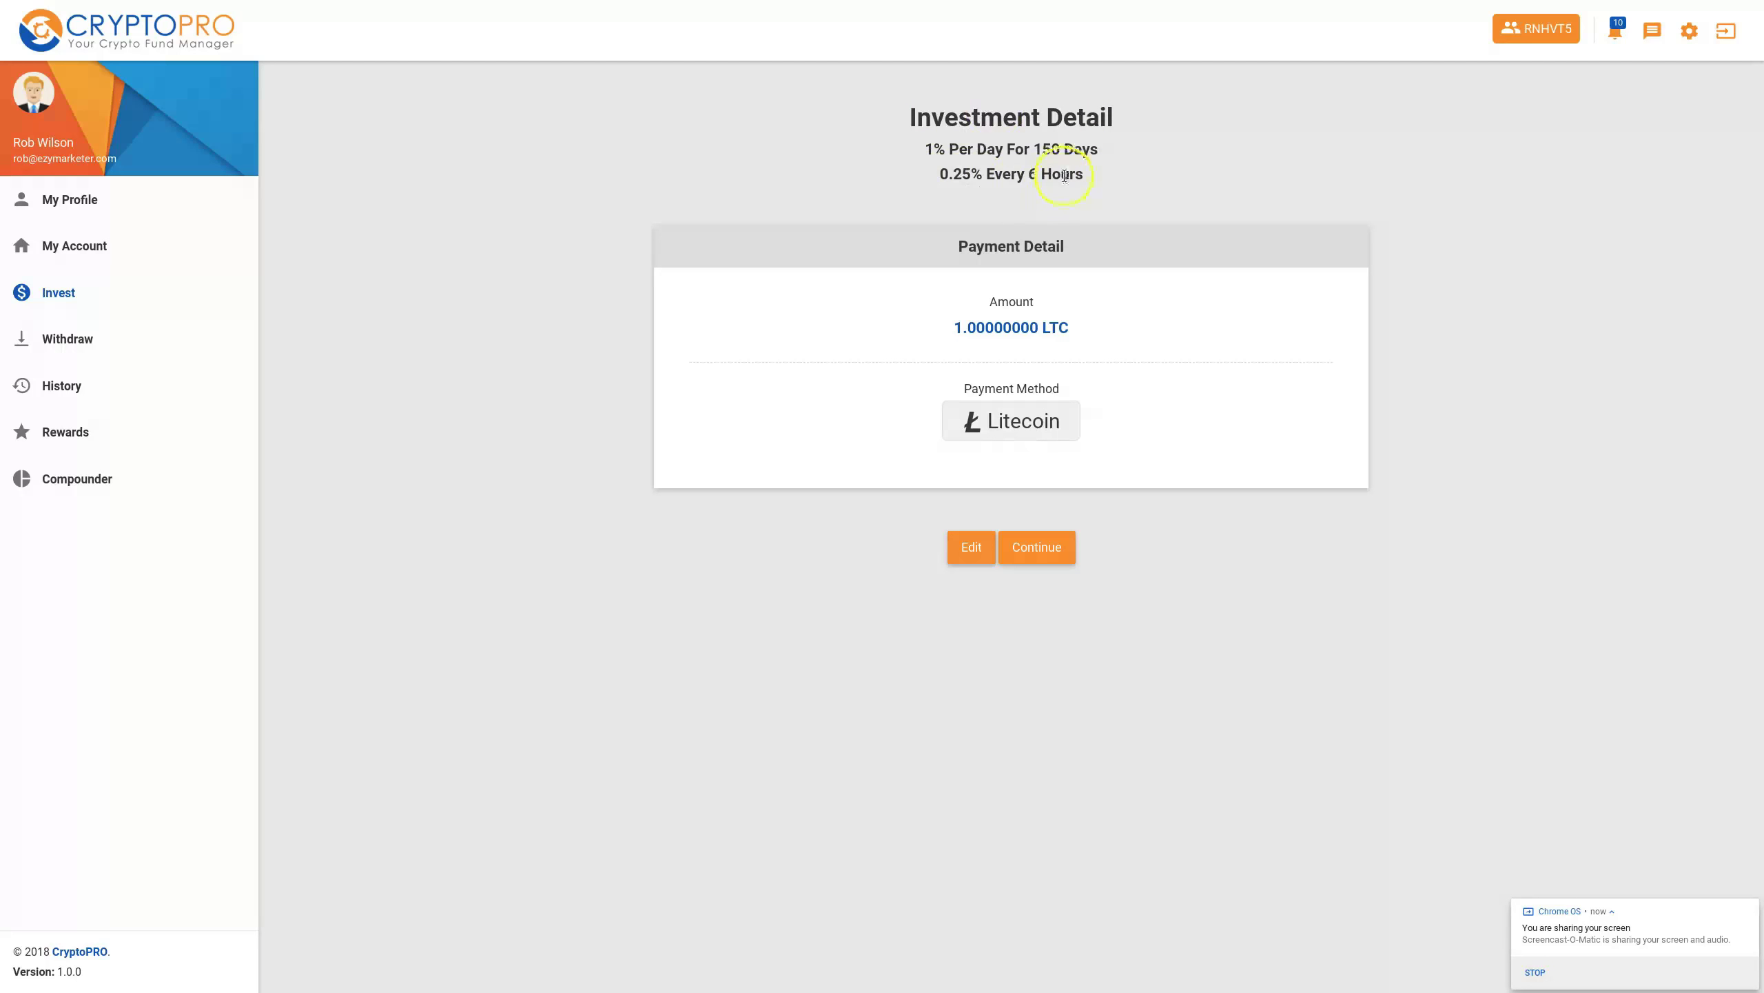
Confirm the 1.00000000 LTC payment details to generate a Litecoin deposit address and QR code
{"action": "left_click", "coordinate": [1042, 553]}
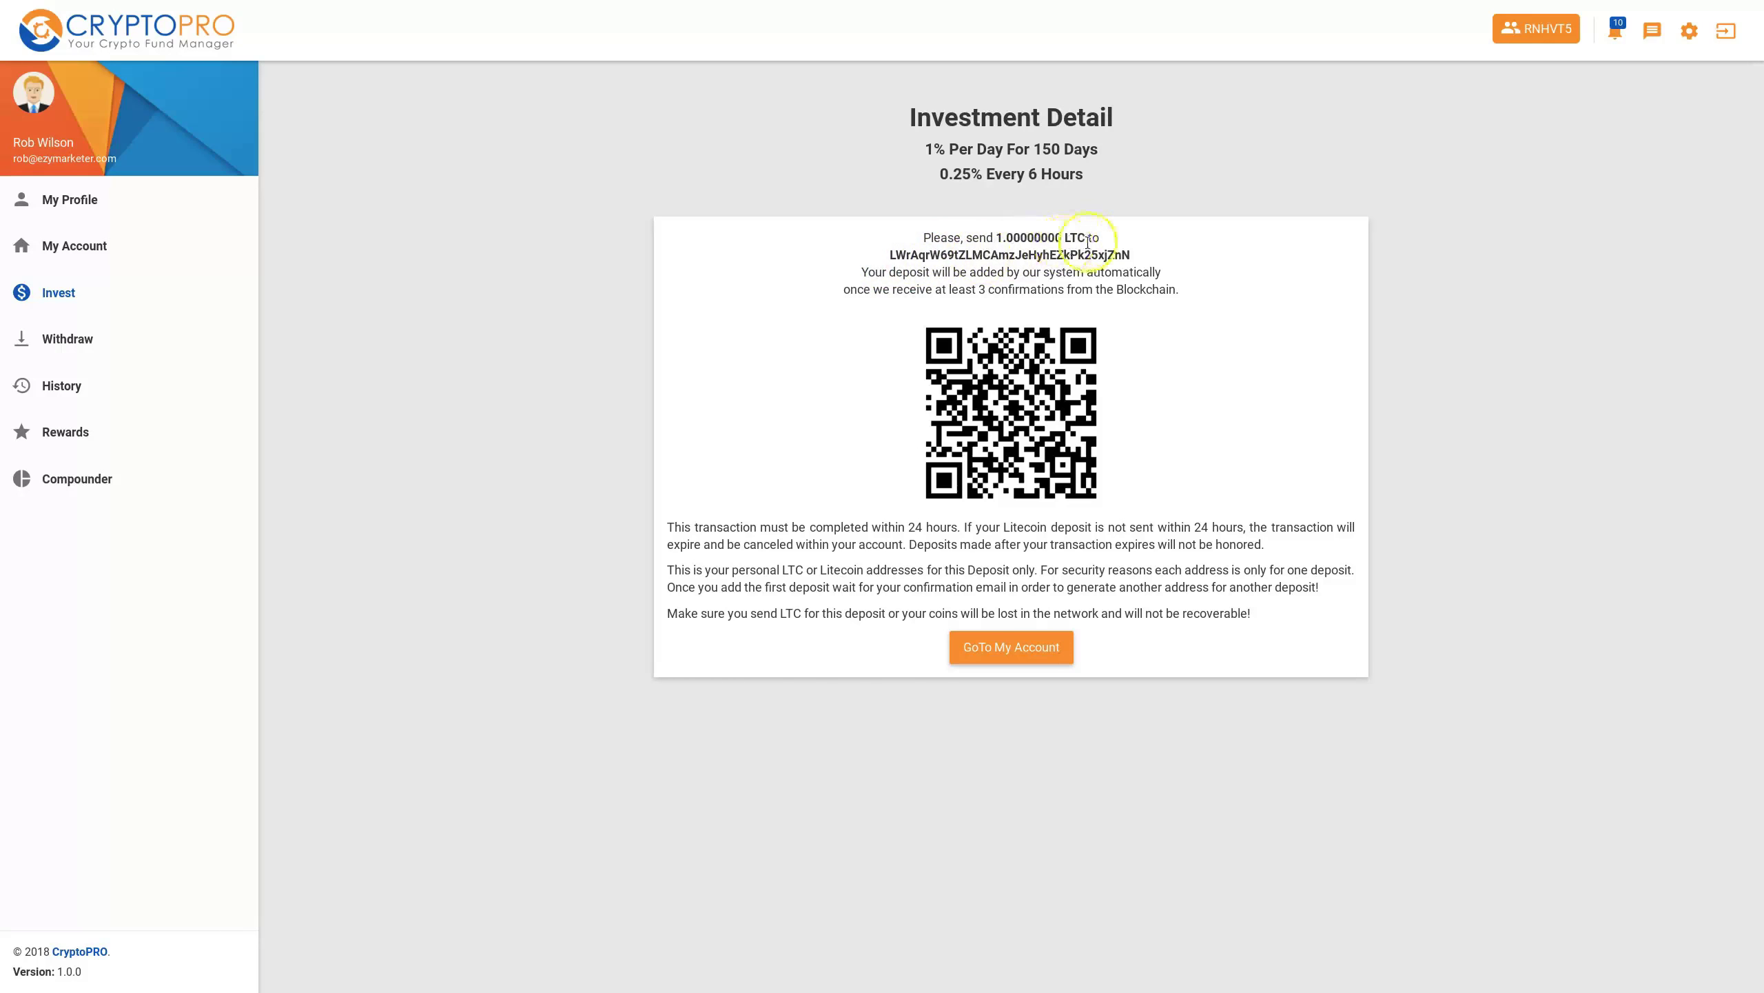
Copy the generated Litecoin deposit address and switch to the CoinSpot dashboard
{"action": "double_click", "coordinate": [1024, 256]}
{"action": "key", "text": "ctrl+c"}
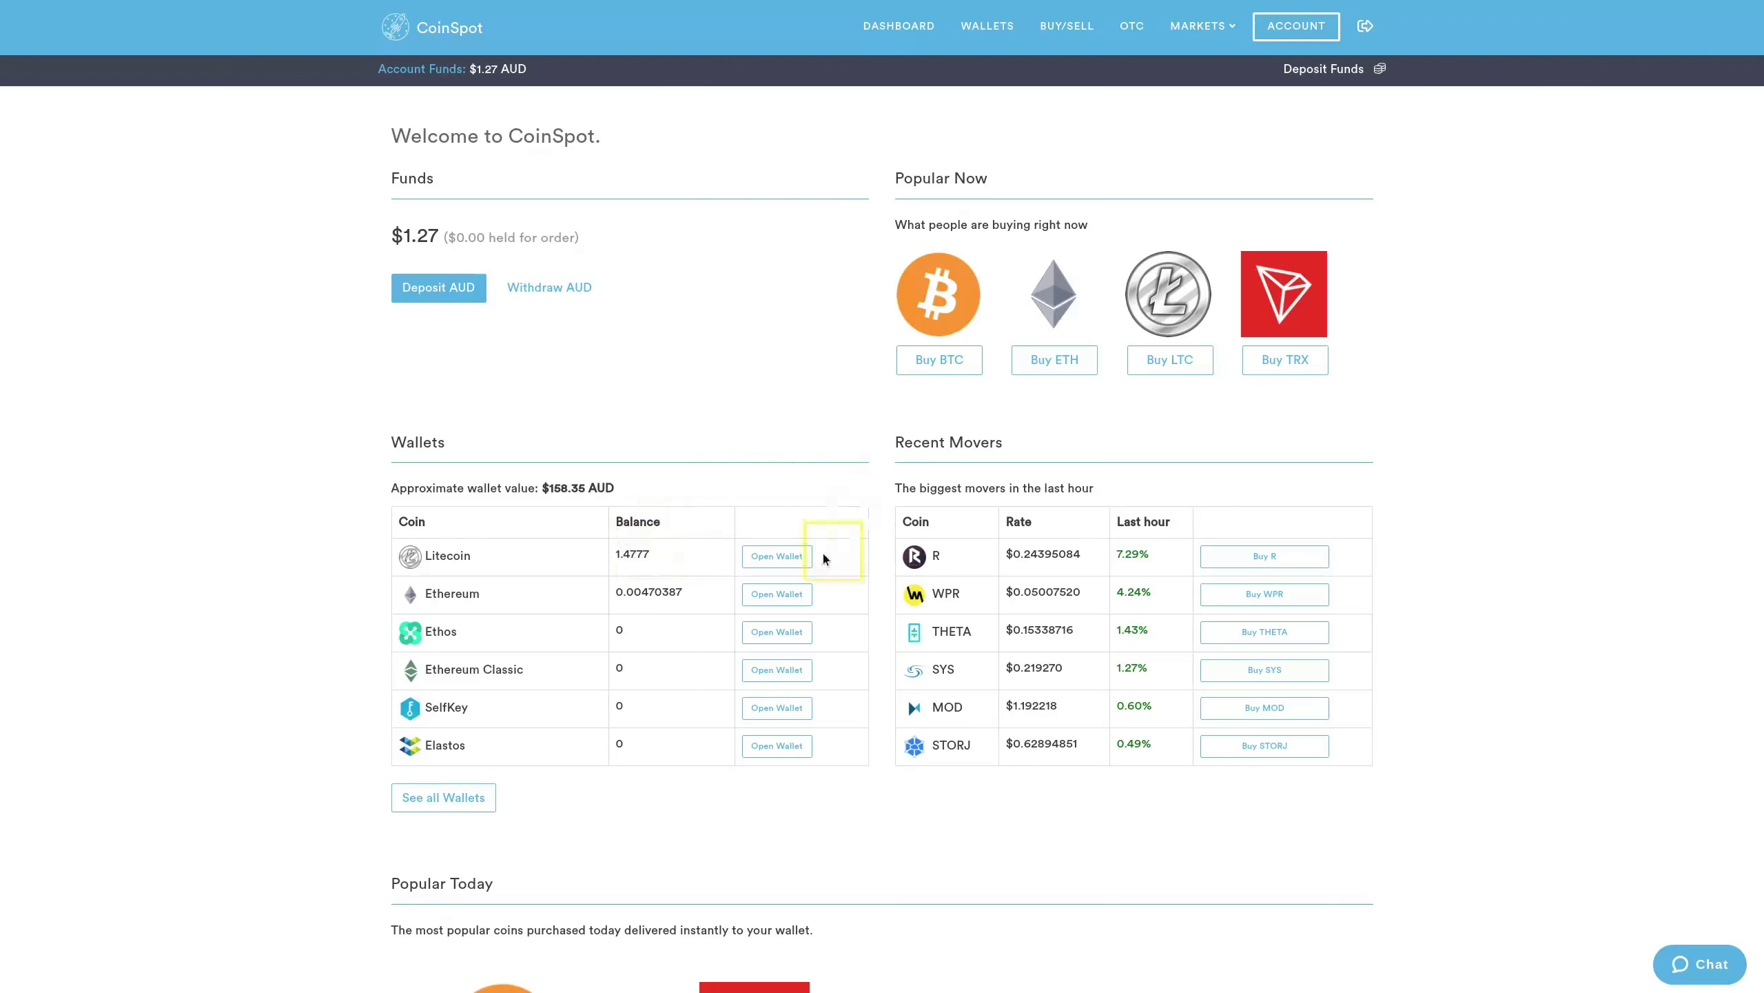
Open the CoinSpot Litecoin wallet holding 1.4777 LTC
{"action": "left_click", "coordinate": [769, 556]}
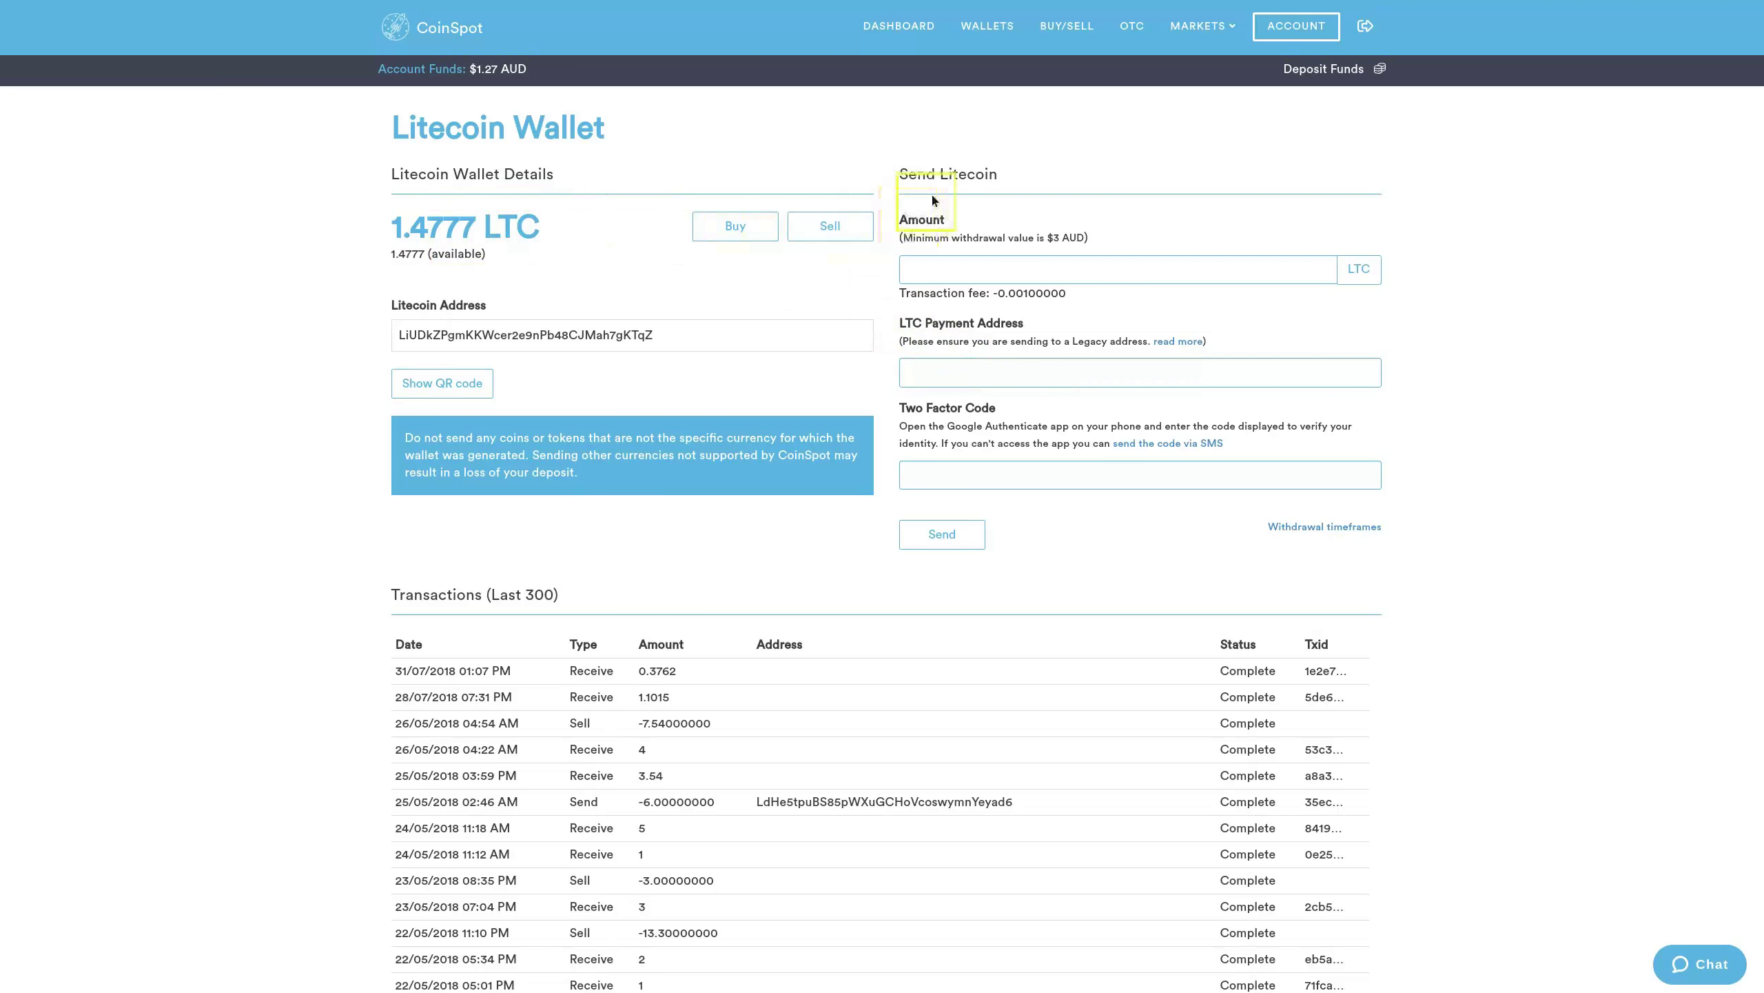
Enter 1 LTC as the send amount and paste the CryptoPRO deposit address as recipient
{"action": "left_click", "coordinate": [936, 267]}
{"action": "type", "text": "1"}
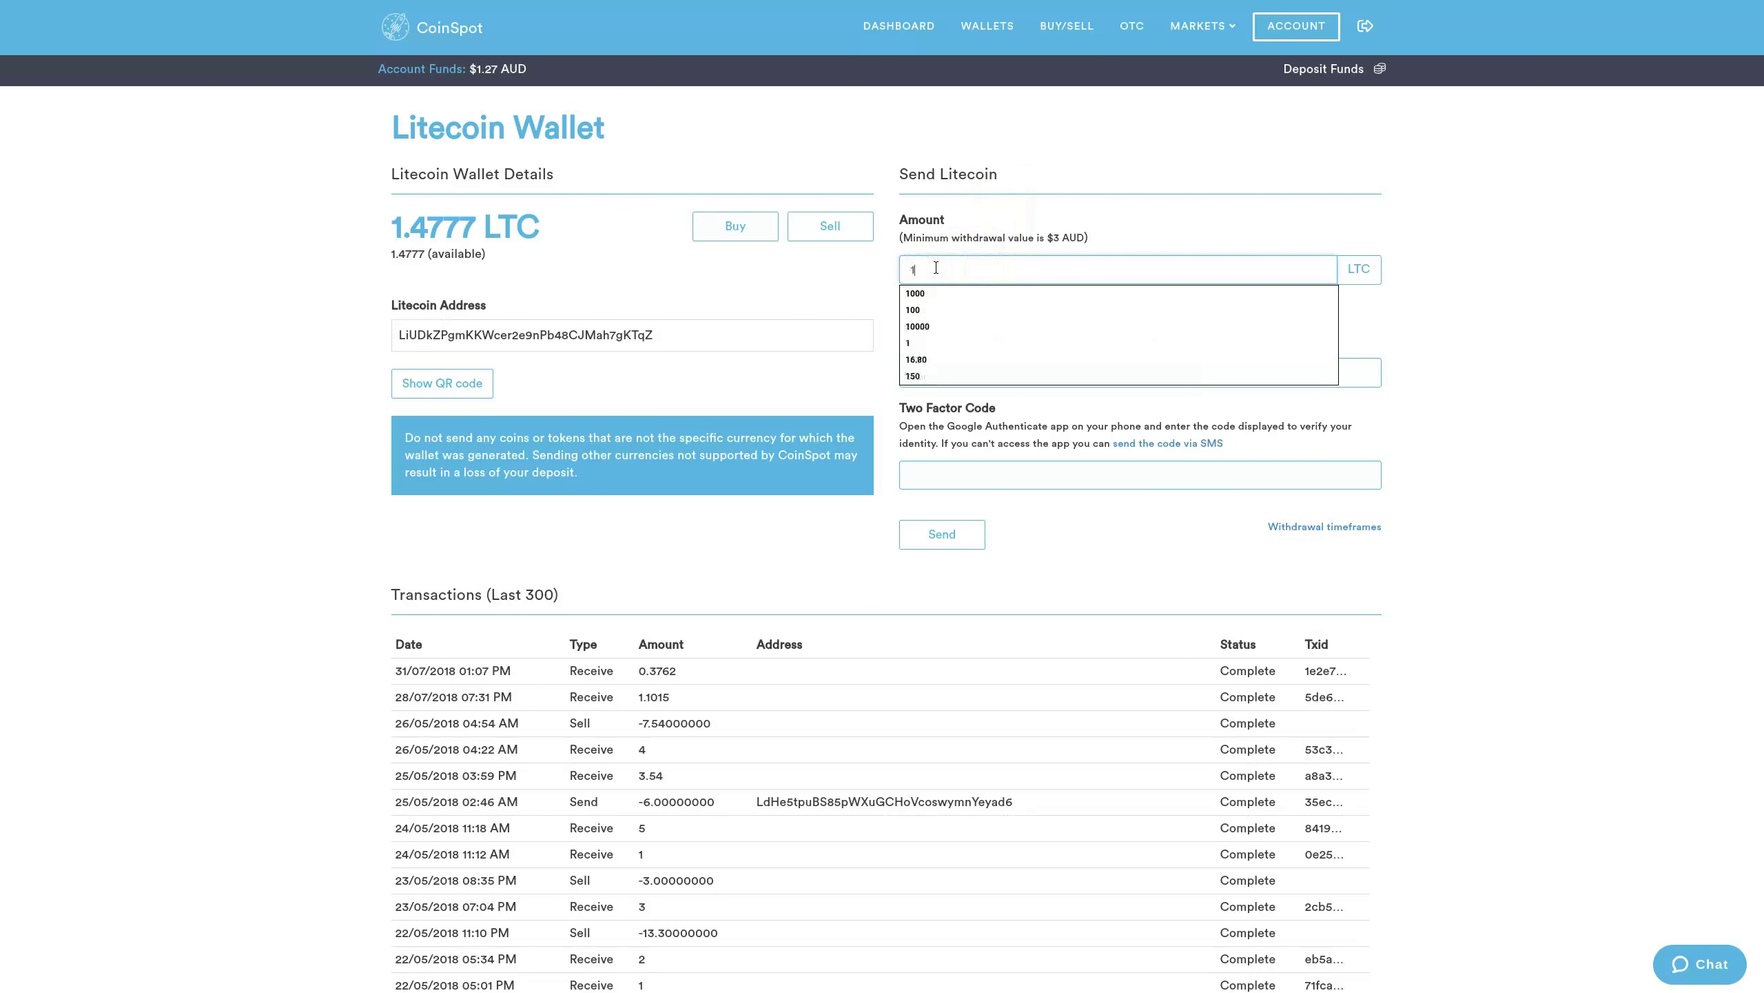
{"action": "left_click", "coordinate": [1411, 343]}
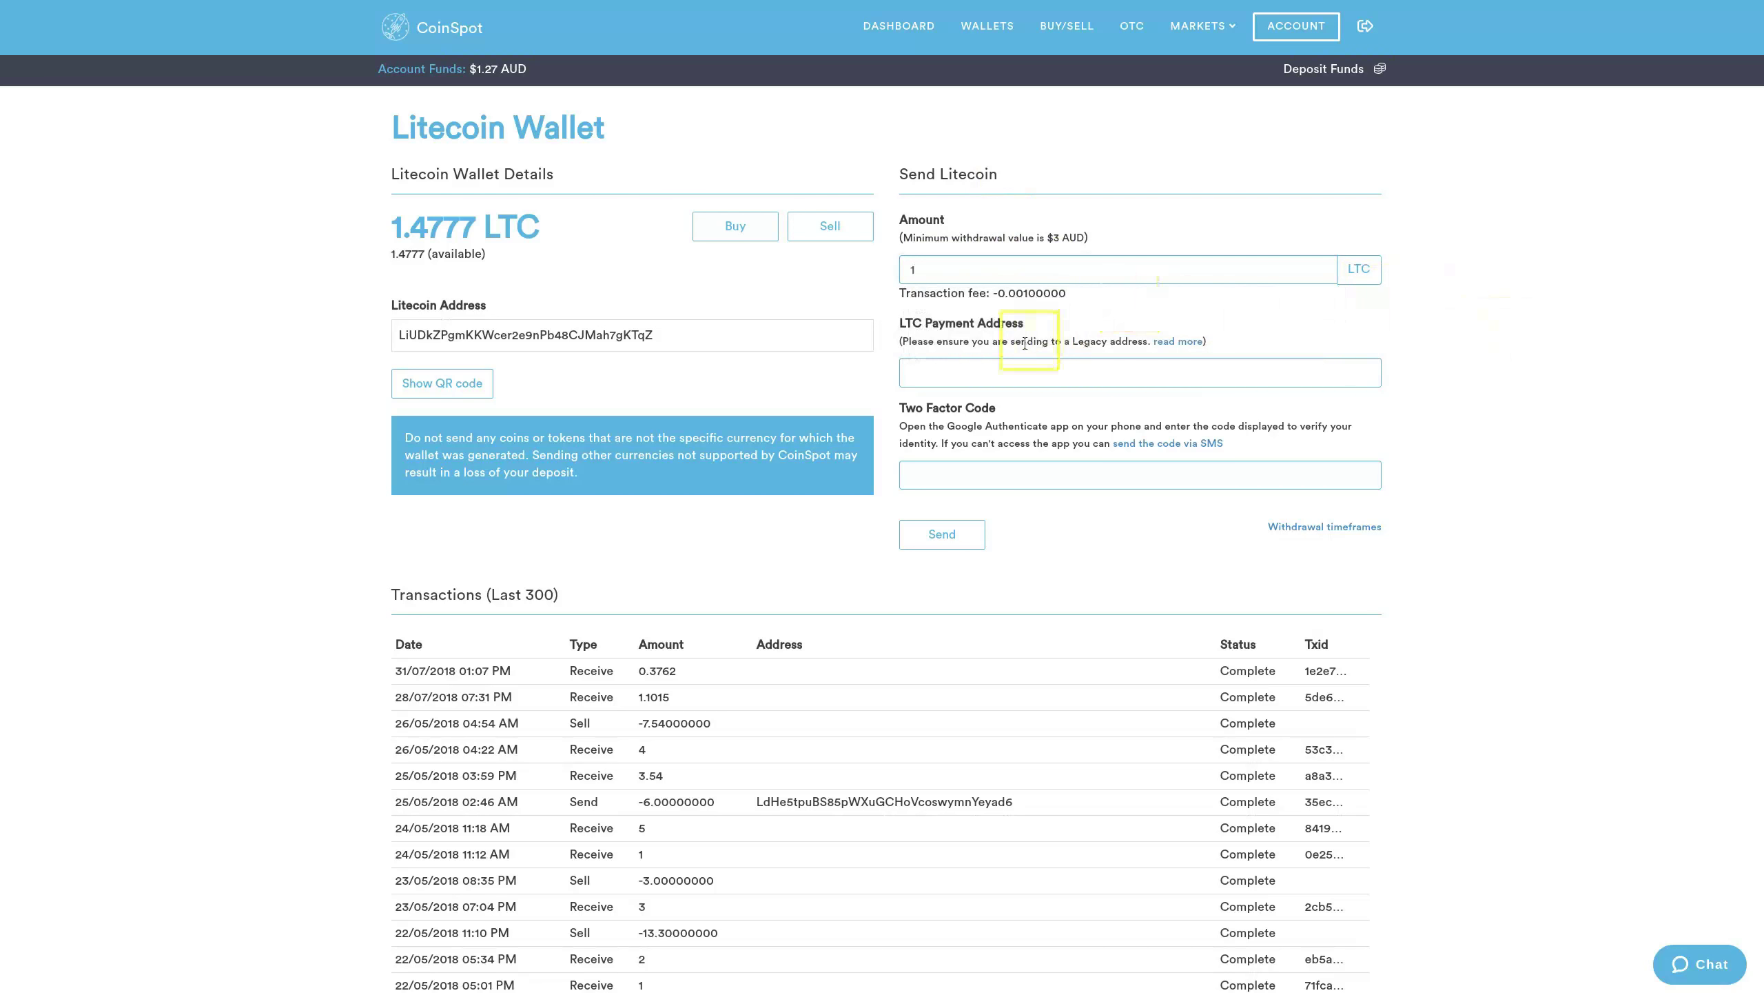
{"action": "left_click", "coordinate": [936, 371]}
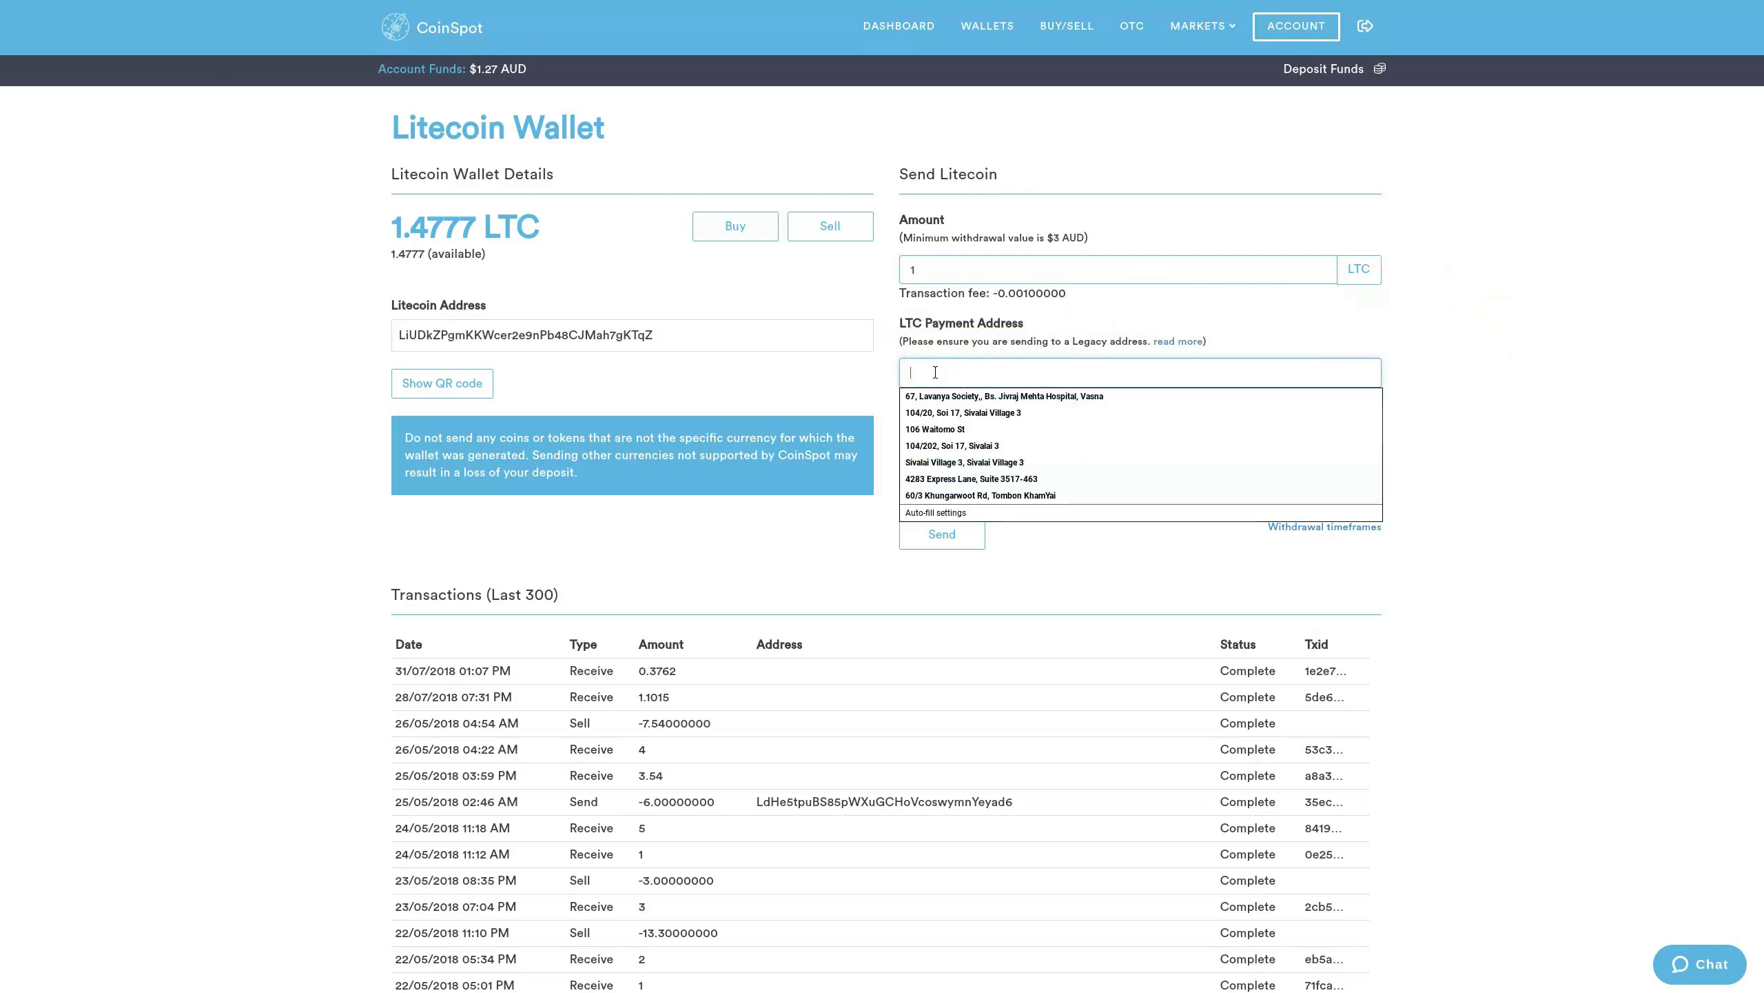
{"action": "key", "text": "ctrl+v"}
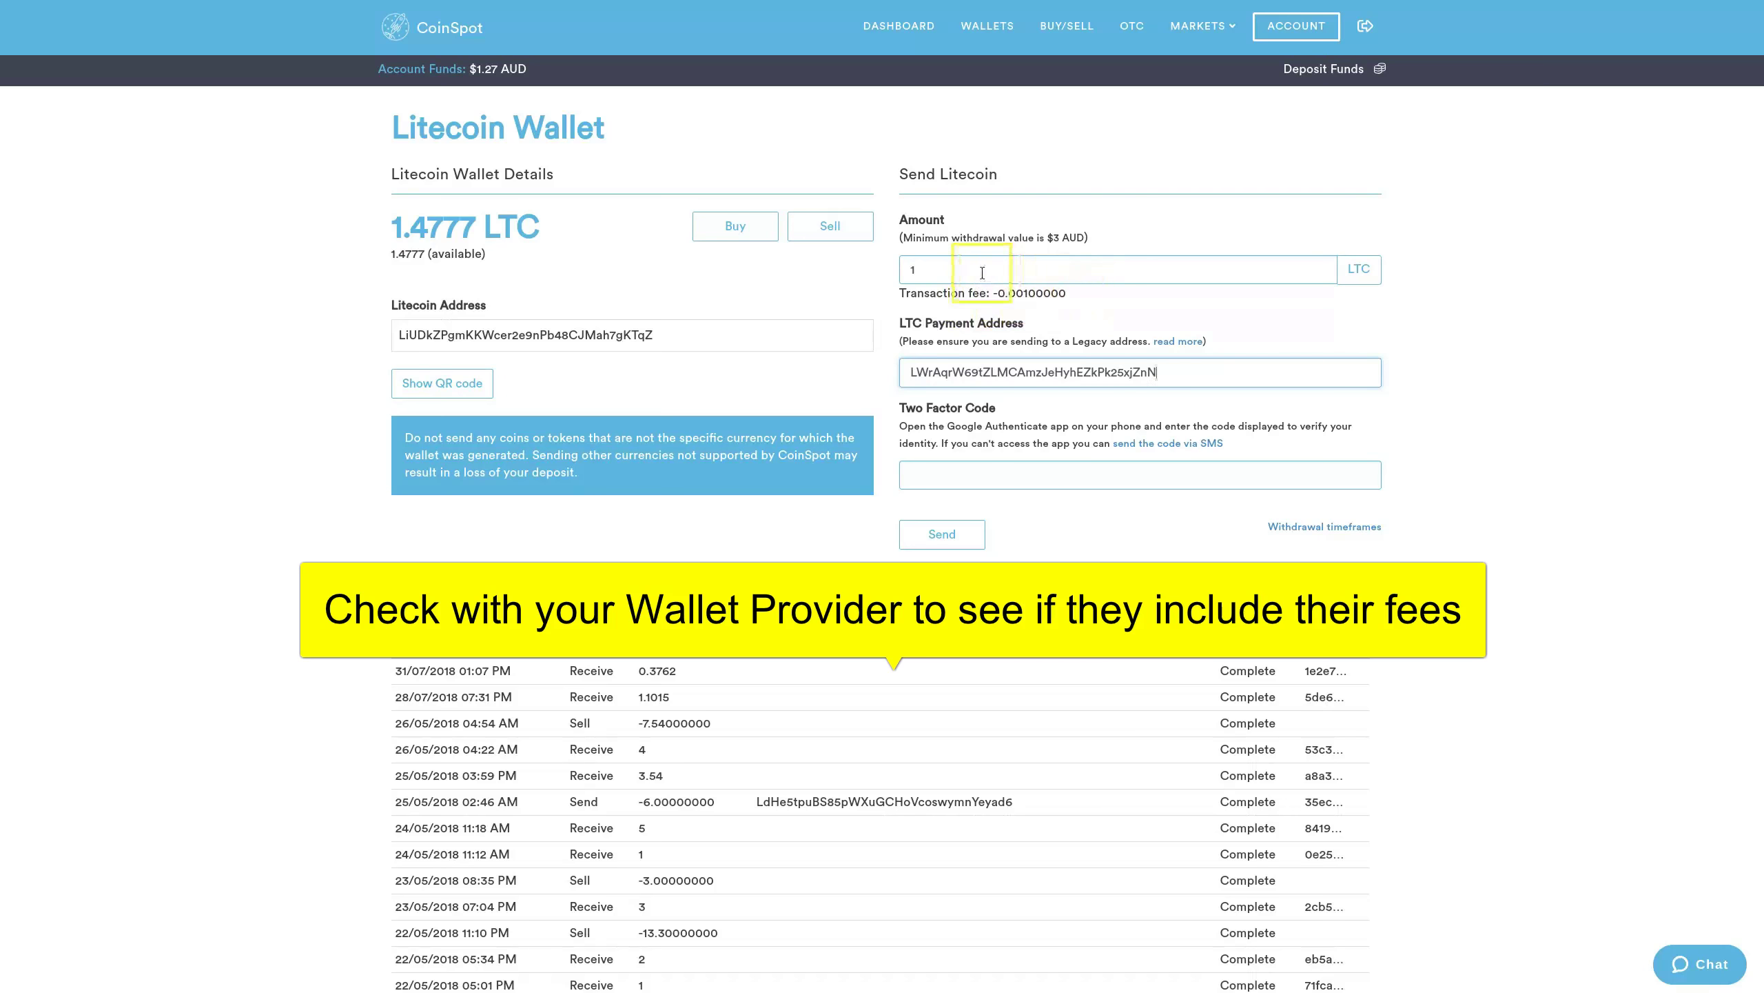
Raise the send amount to 1.001 LTC so the 0.001 fee is covered
{"action": "left_click", "coordinate": [1006, 272]}
{"action": "type", "text": "."}
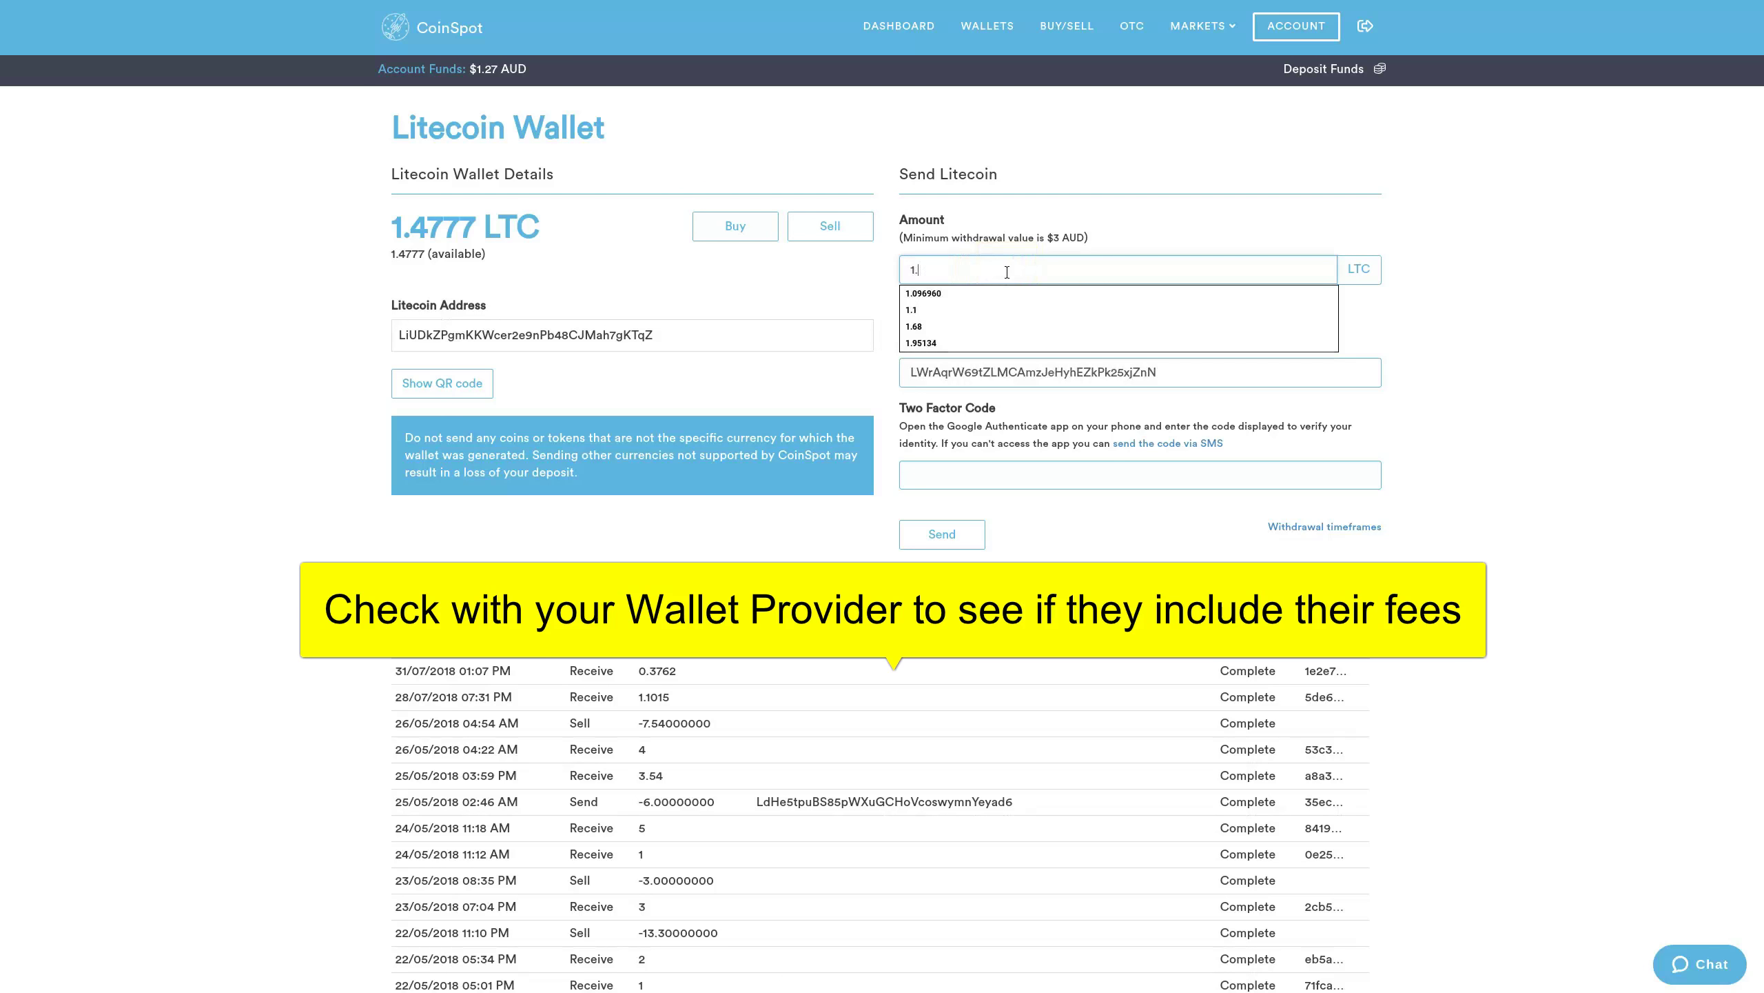
{"action": "type", "text": "000"}
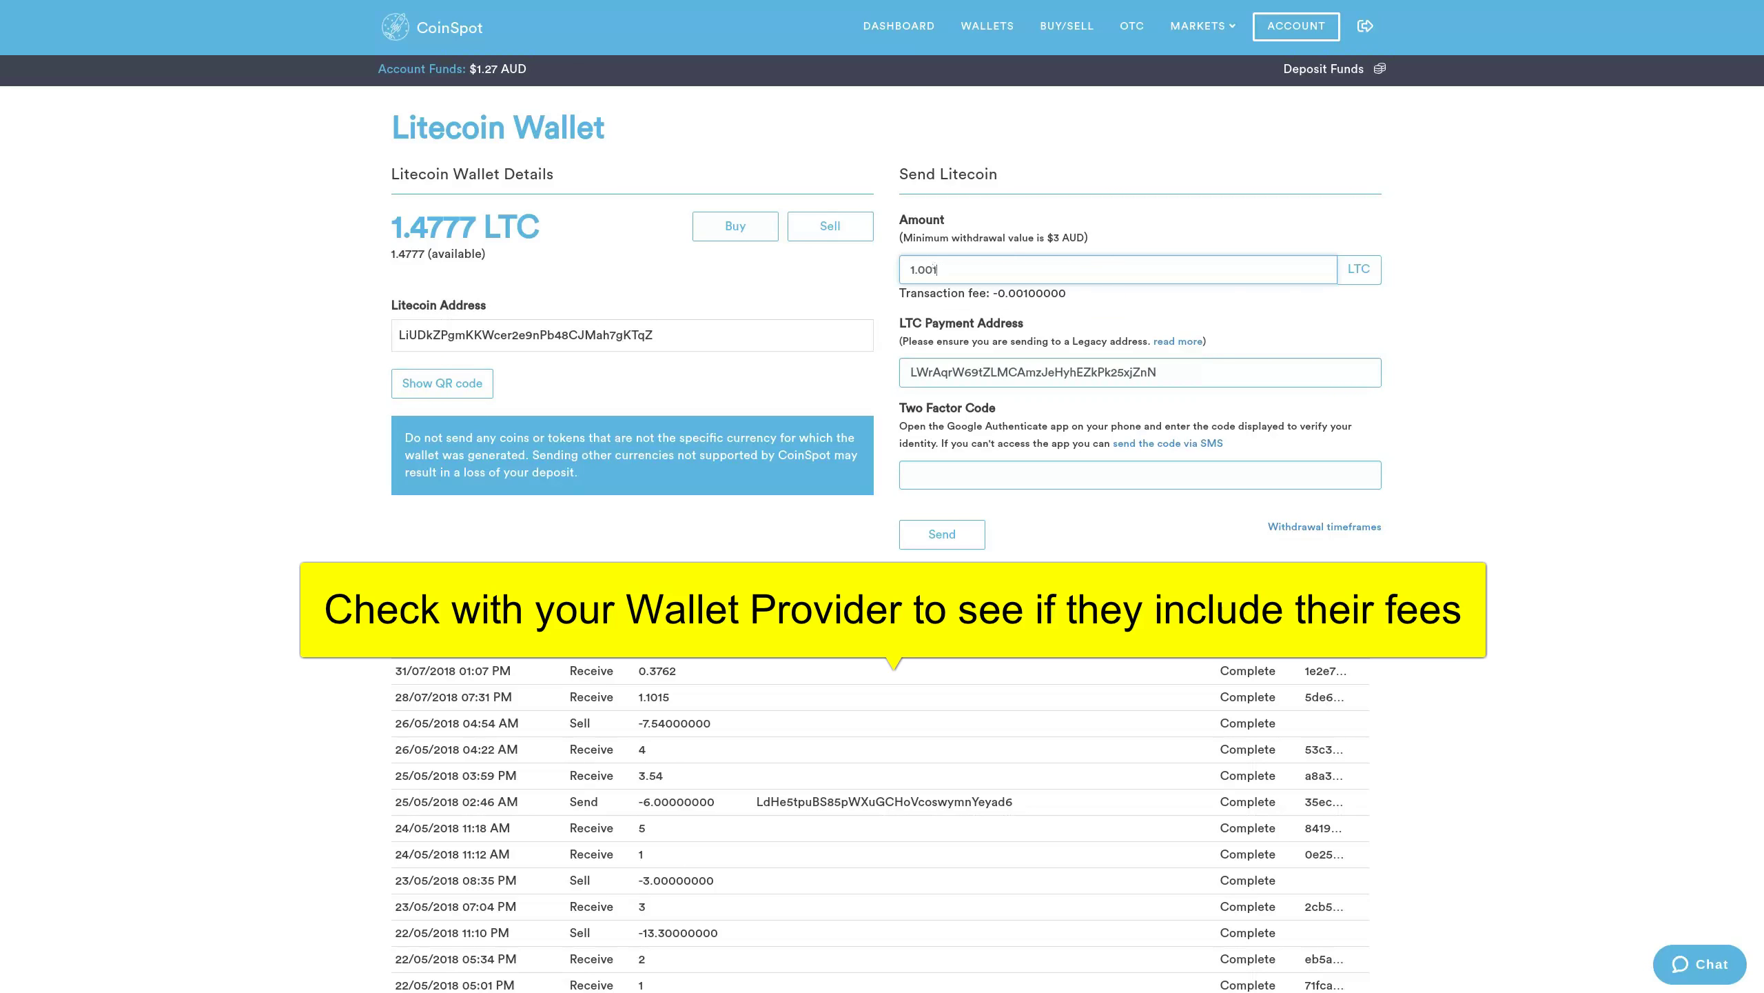
{"action": "left_click", "coordinate": [1474, 341]}
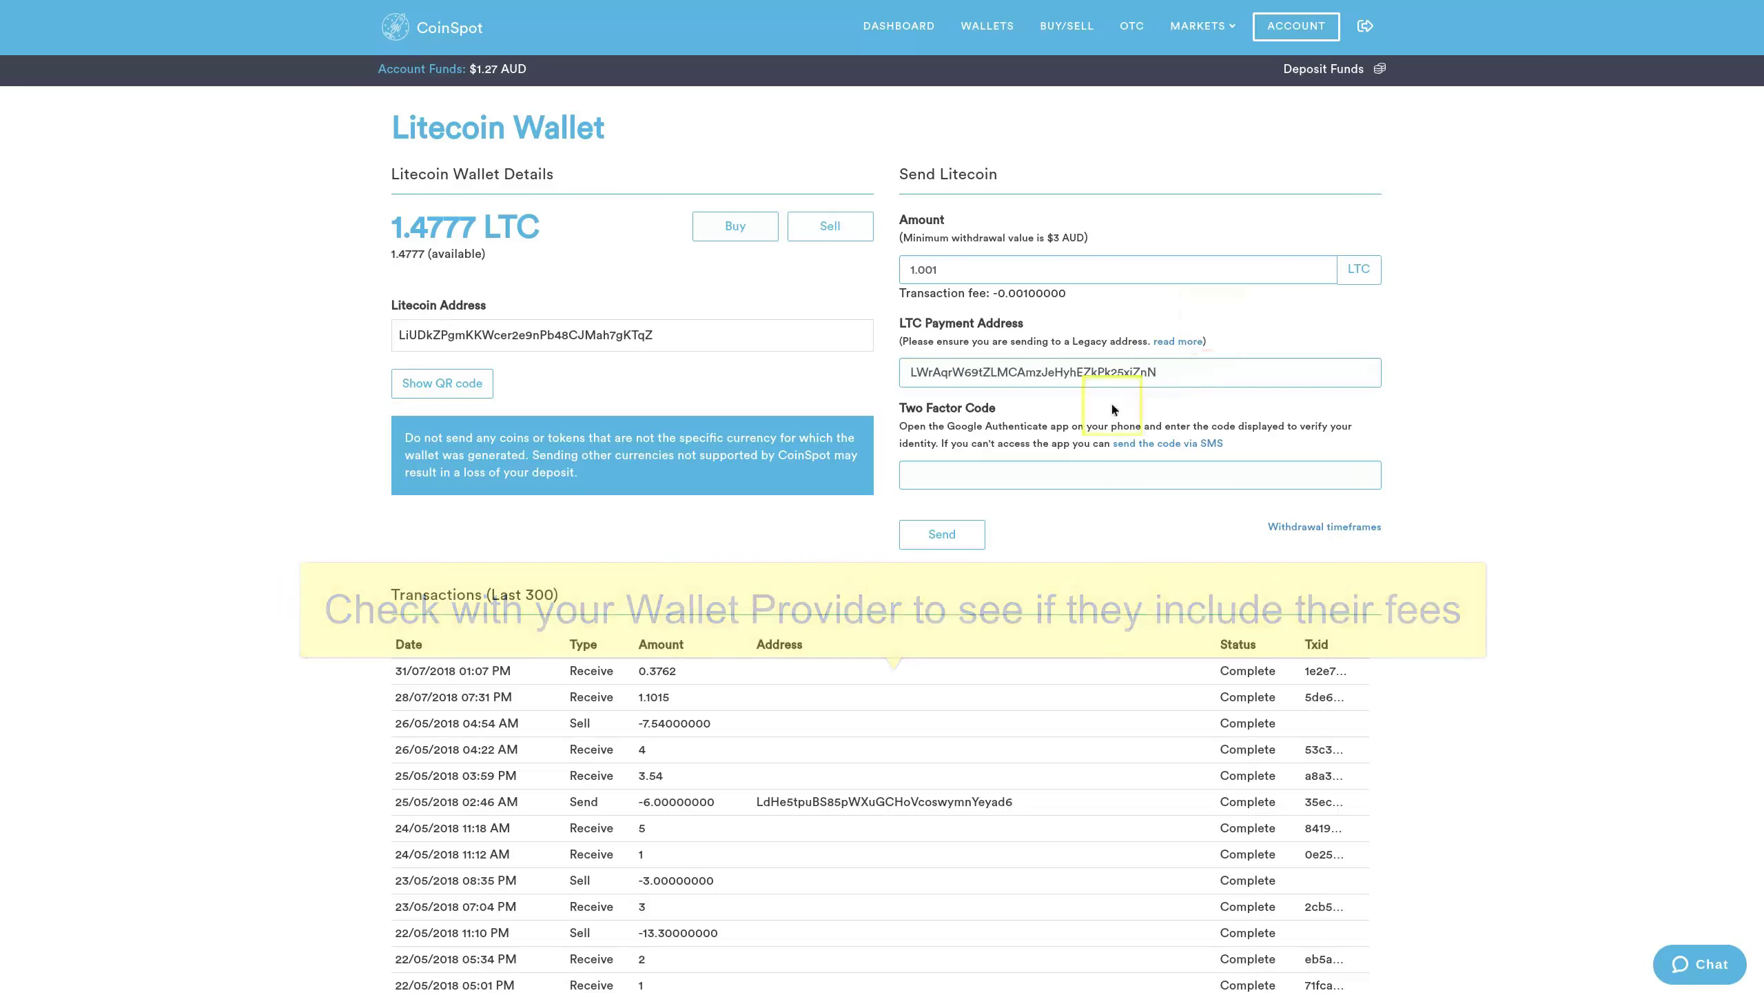
Enter the two-factor authentication code and send the 1.001 LTC
{"action": "left_click", "coordinate": [945, 476]}
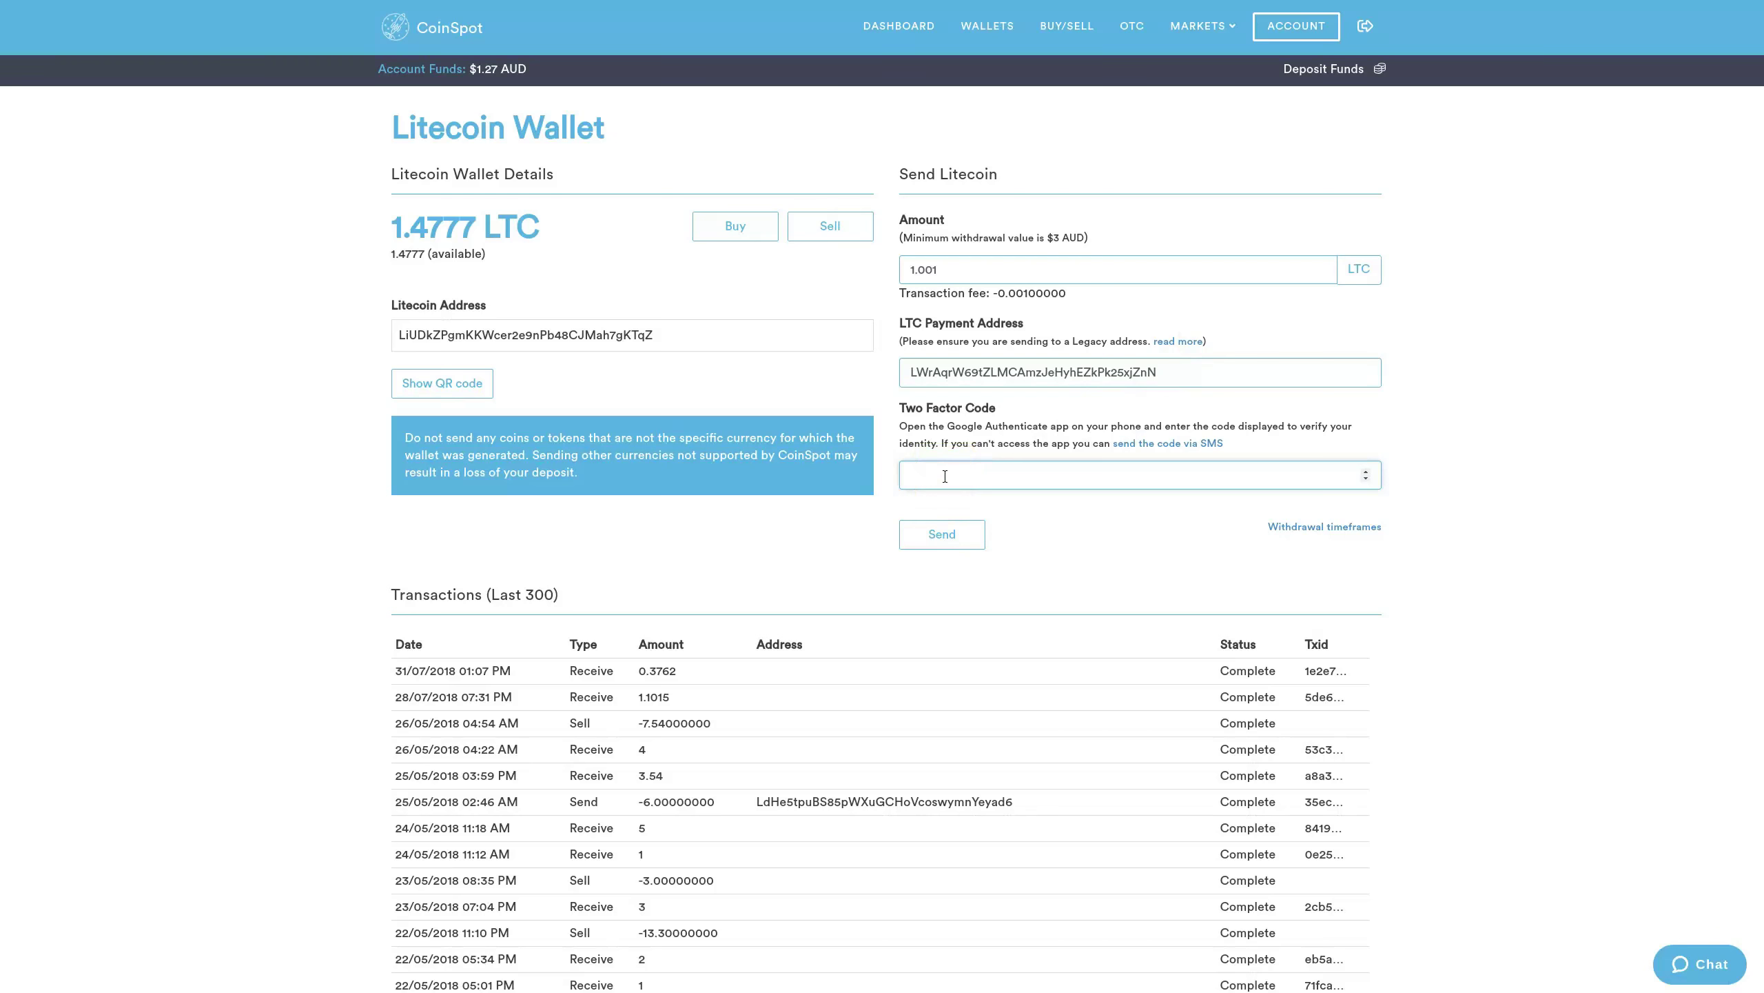
{"action": "left_click", "coordinate": [957, 467]}
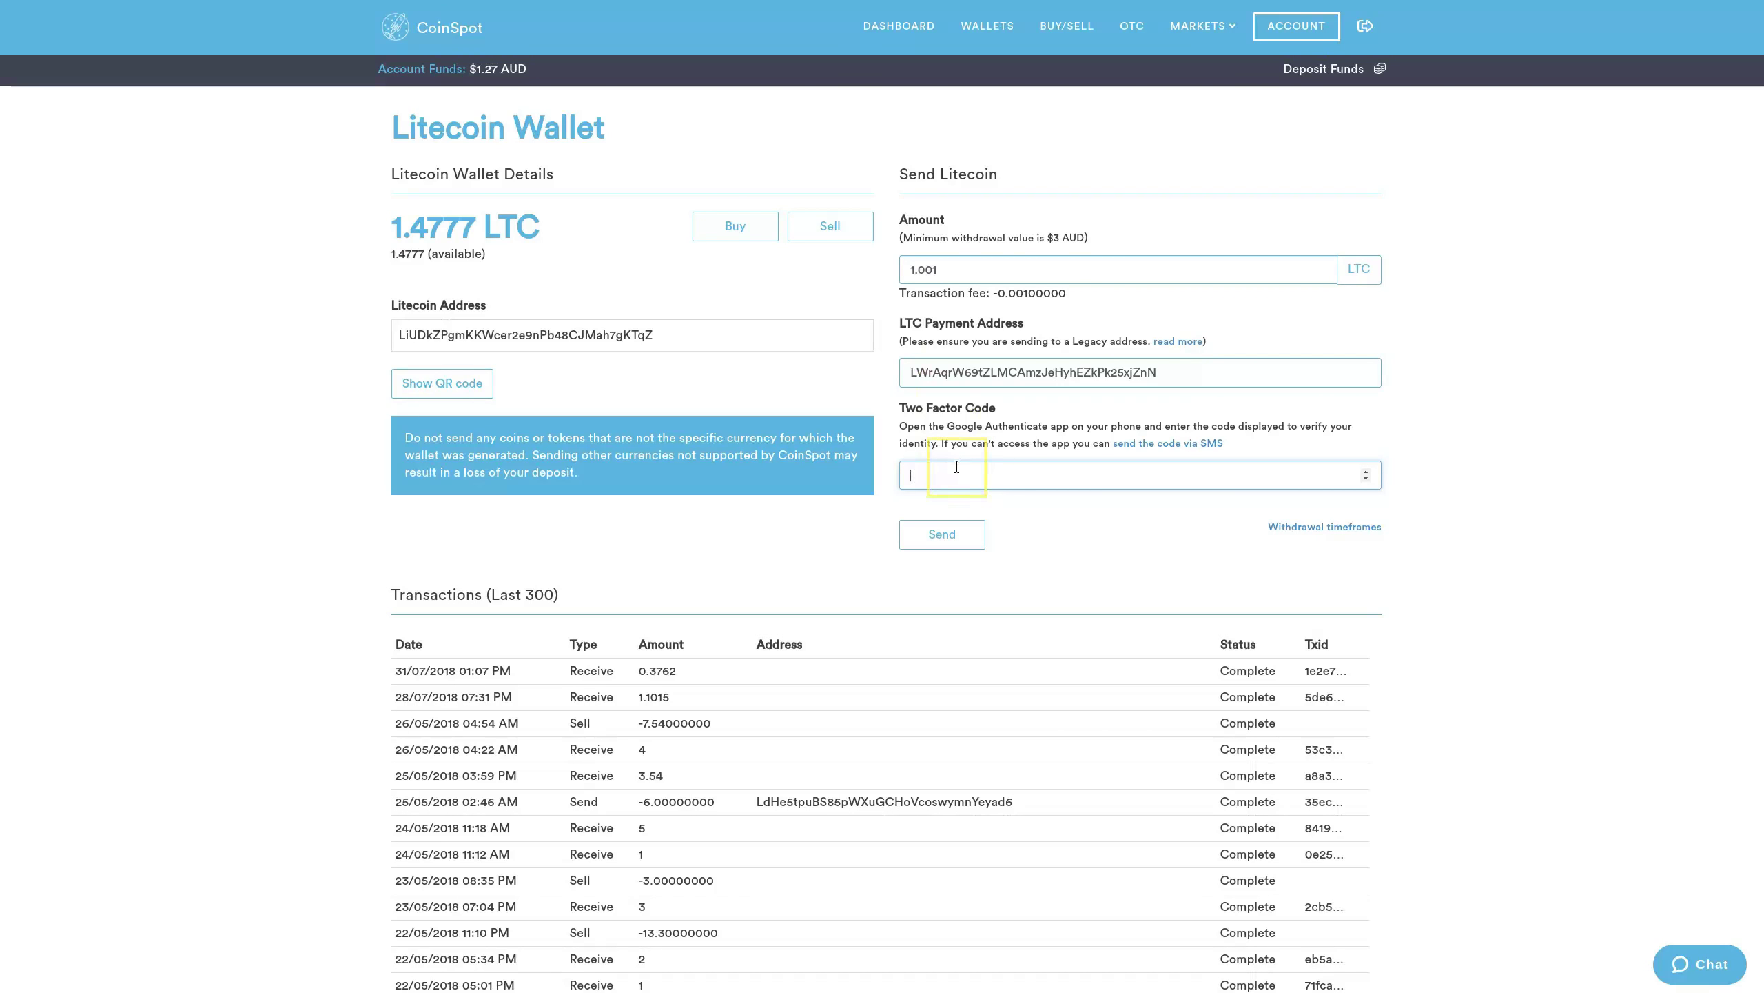
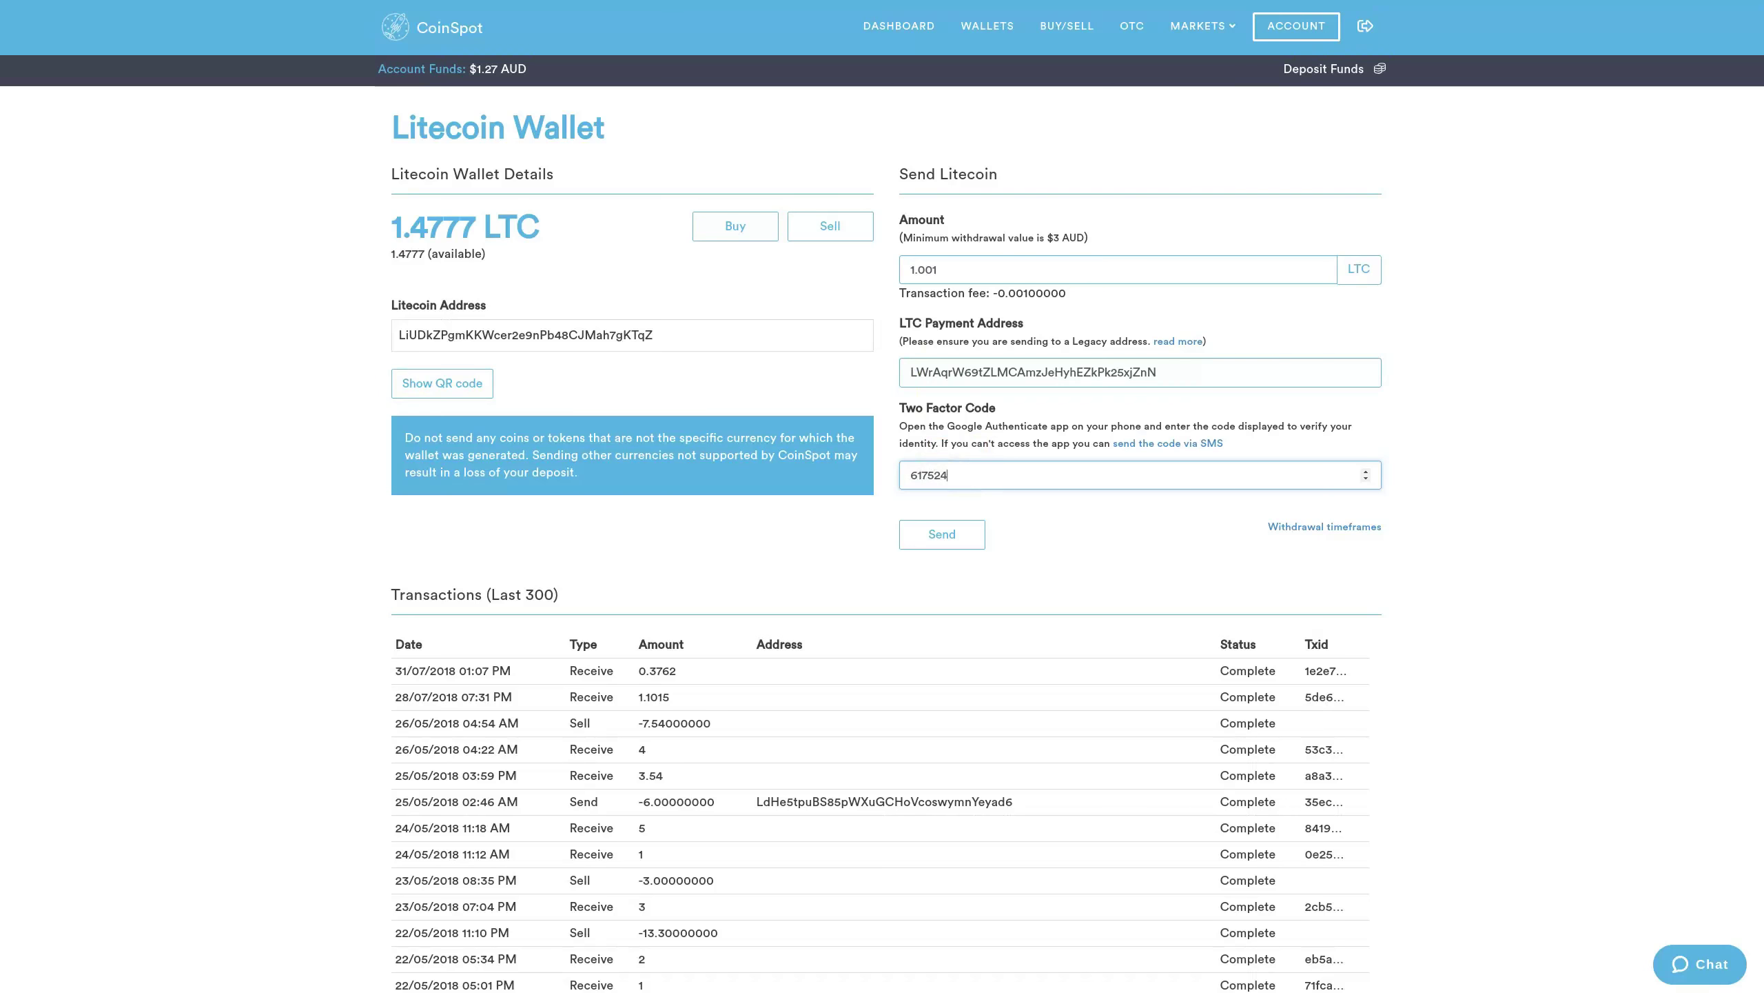
{"action": "left_click", "coordinate": [957, 549]}
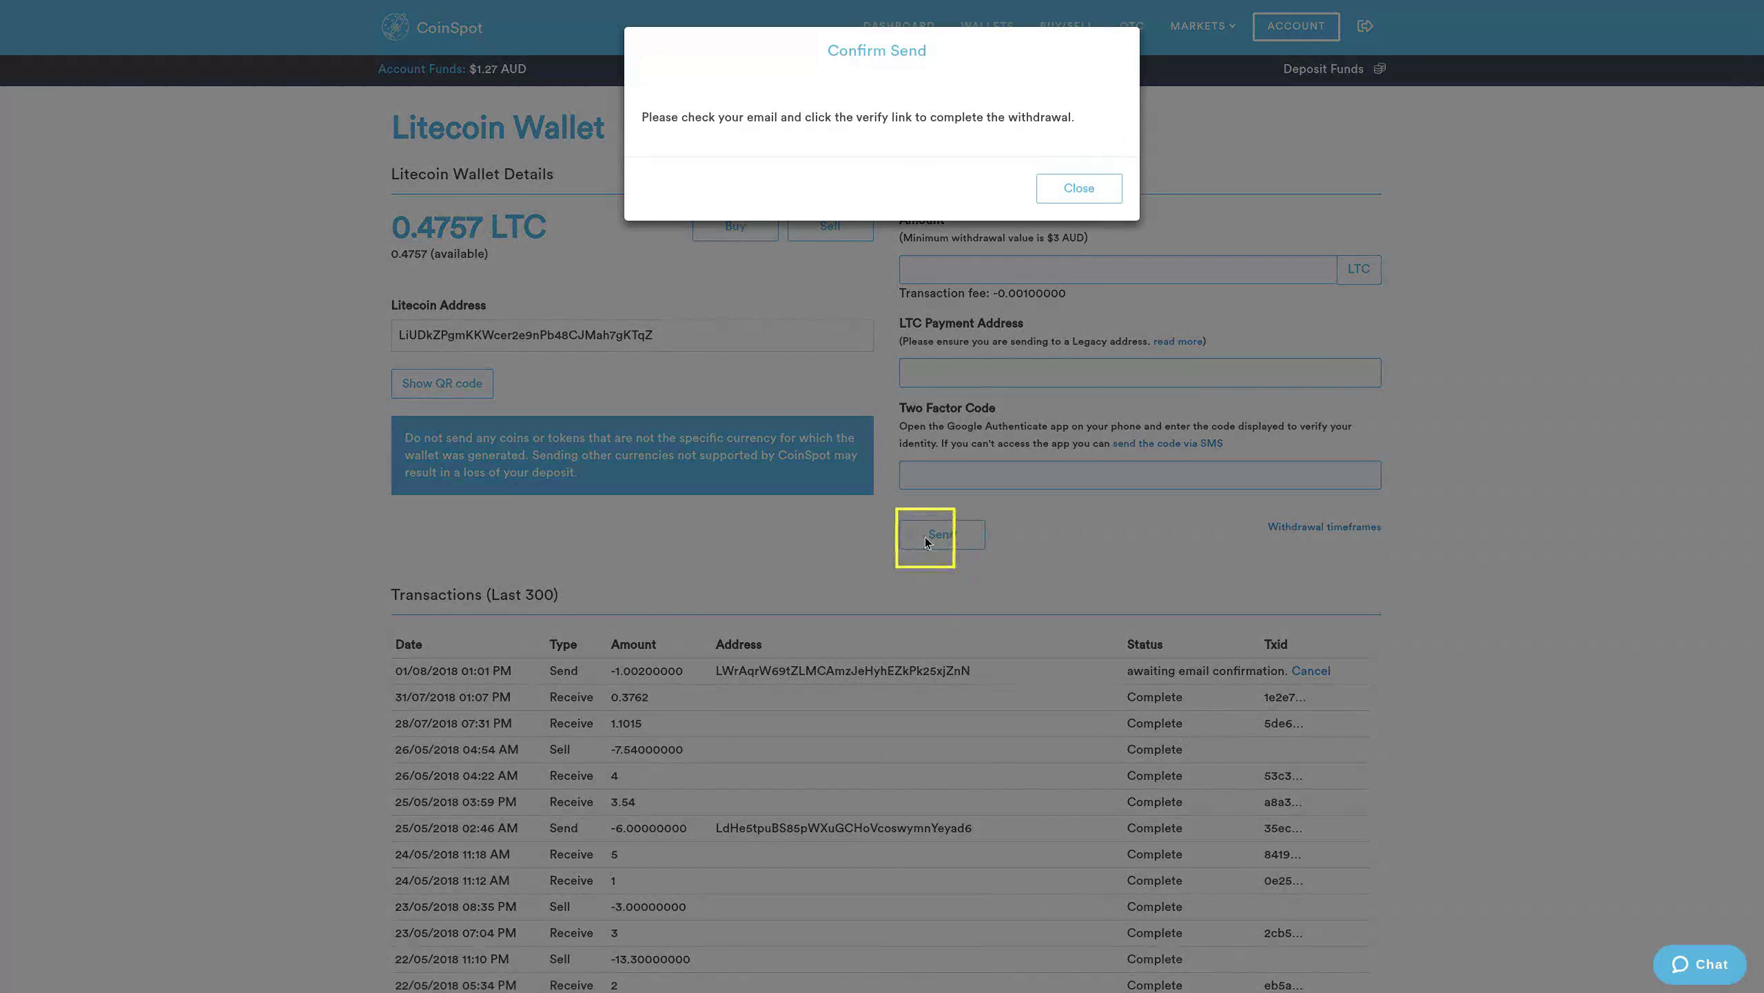
Close the Confirm Send notice and return to CryptoPRO's 1 LTC deposit instructions
{"action": "left_click", "coordinate": [1079, 188]}
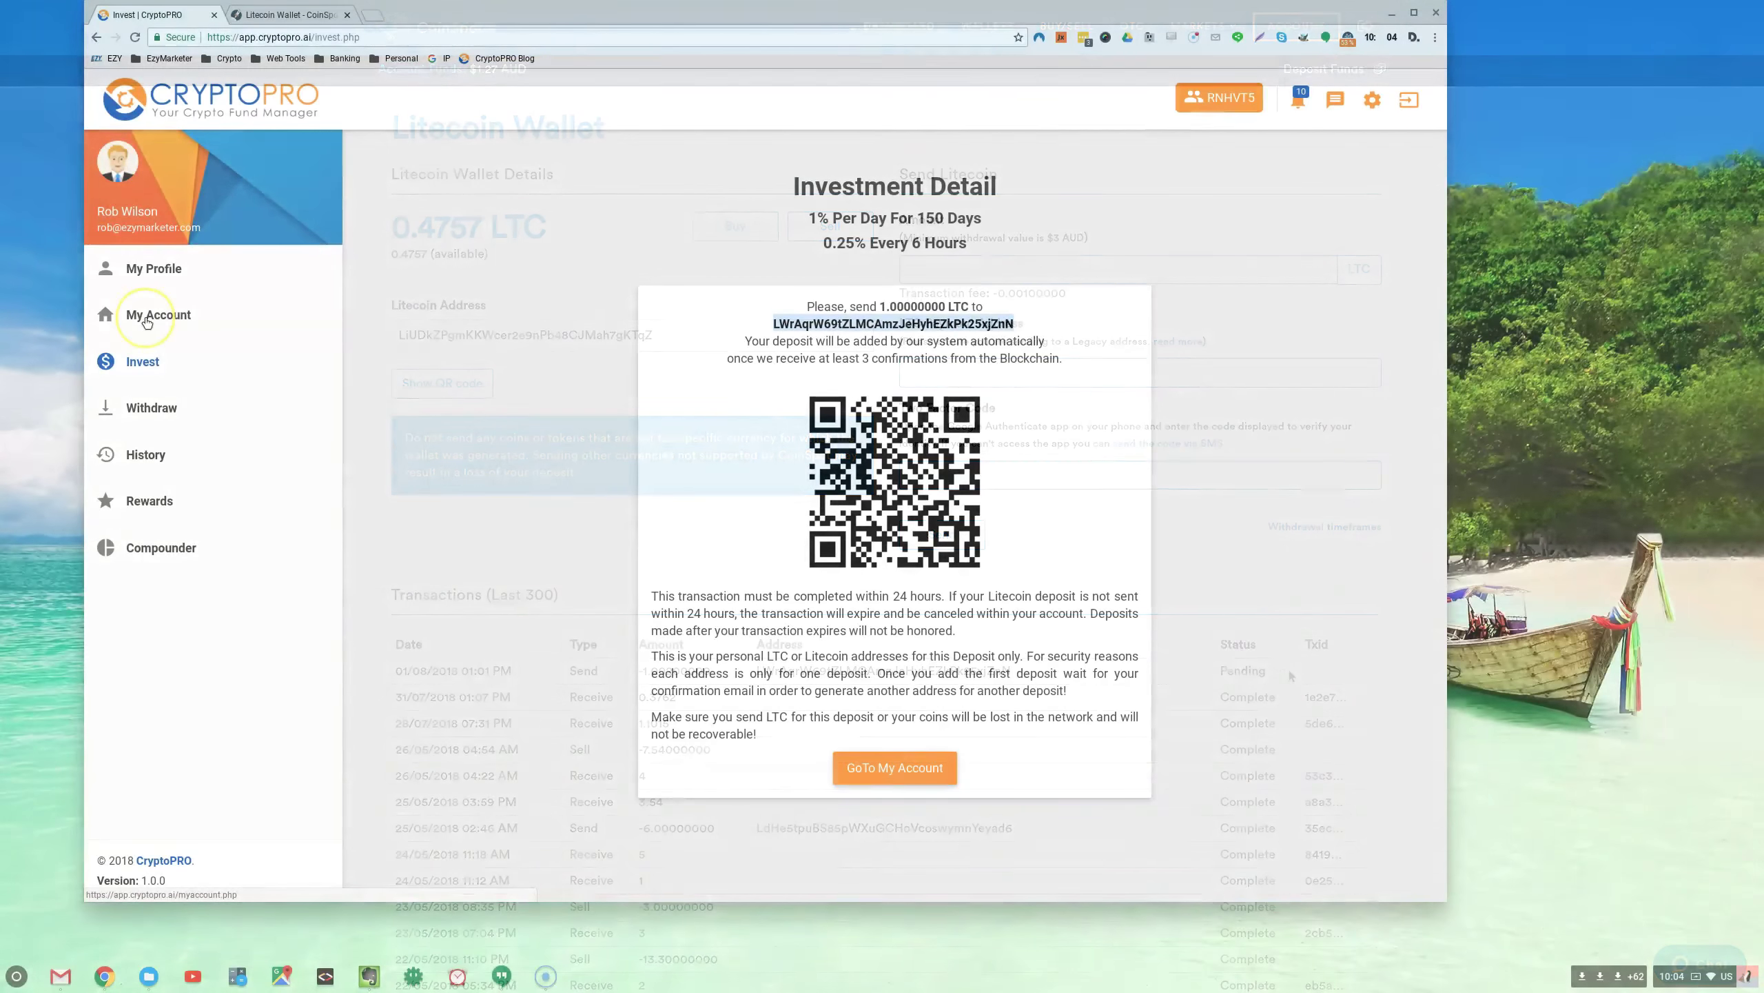
Switch CryptoPRO to the My Account overview and view the Litecoin Deposit Request Notice email
{"action": "left_click", "coordinate": [147, 320]}
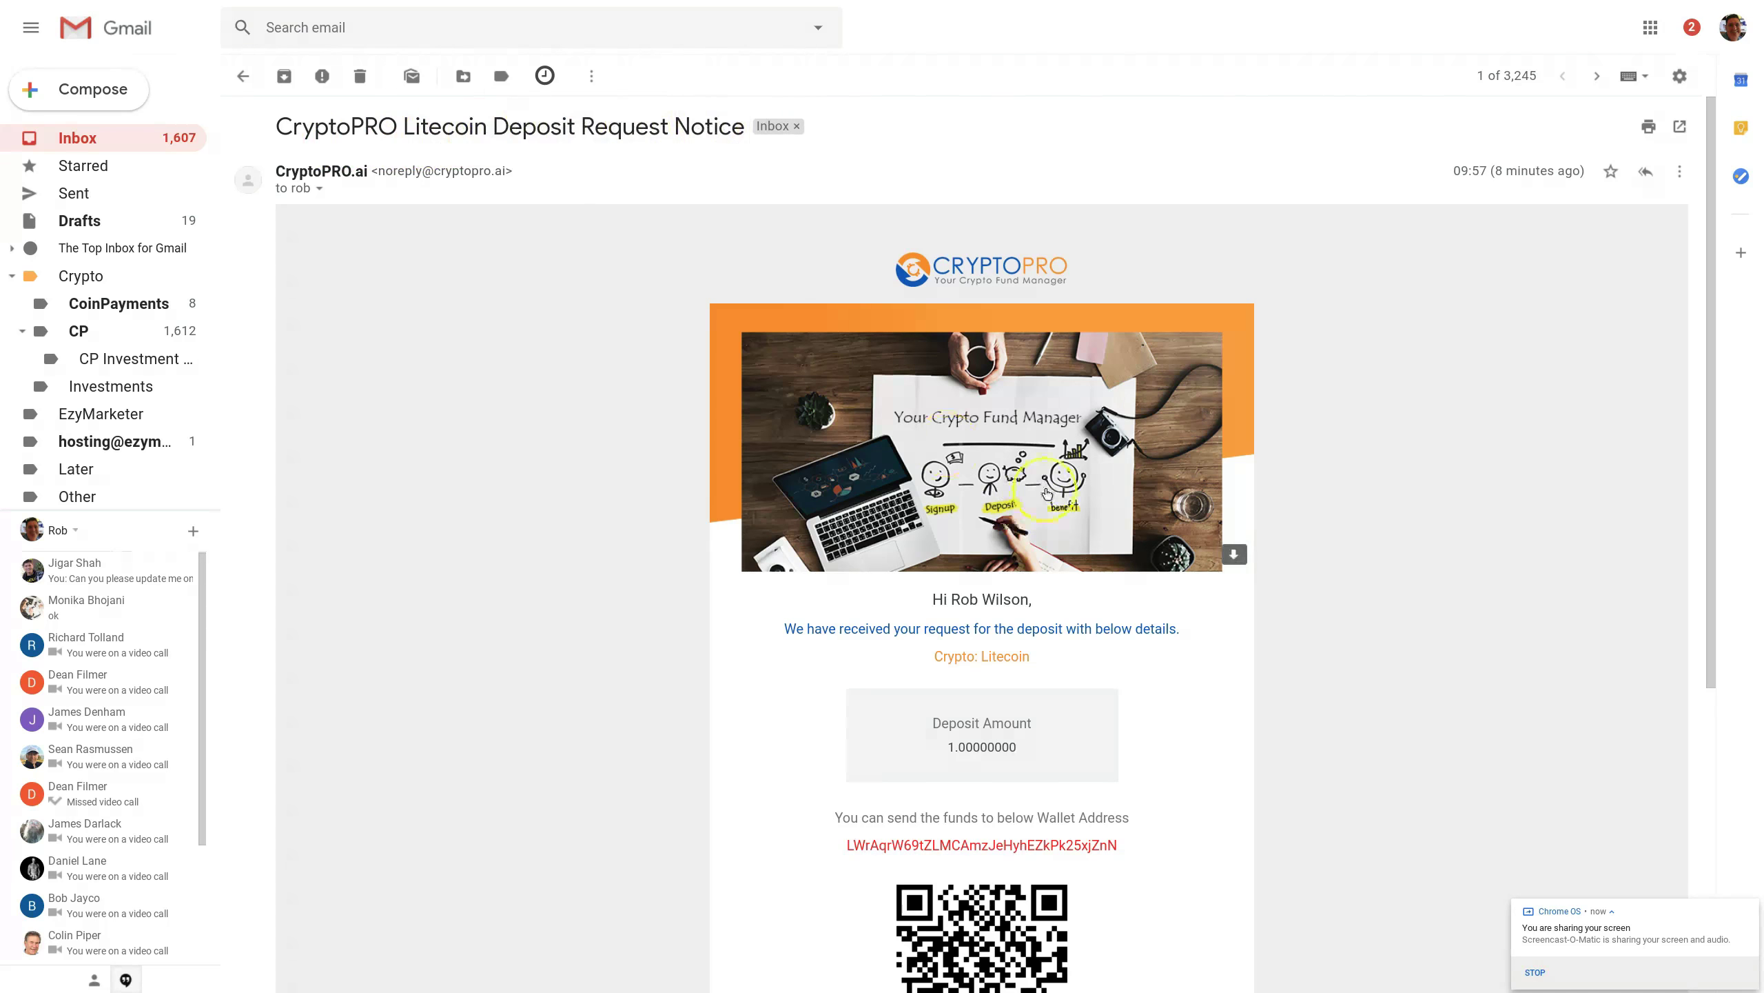
Review the deposit request email, then view the Deposit Notification showing 1.00000000 LTC and 1.50000000 payout
{"action": "scroll", "coordinate": [1049, 497], "scroll_direction": "down", "scroll_amount": 3}
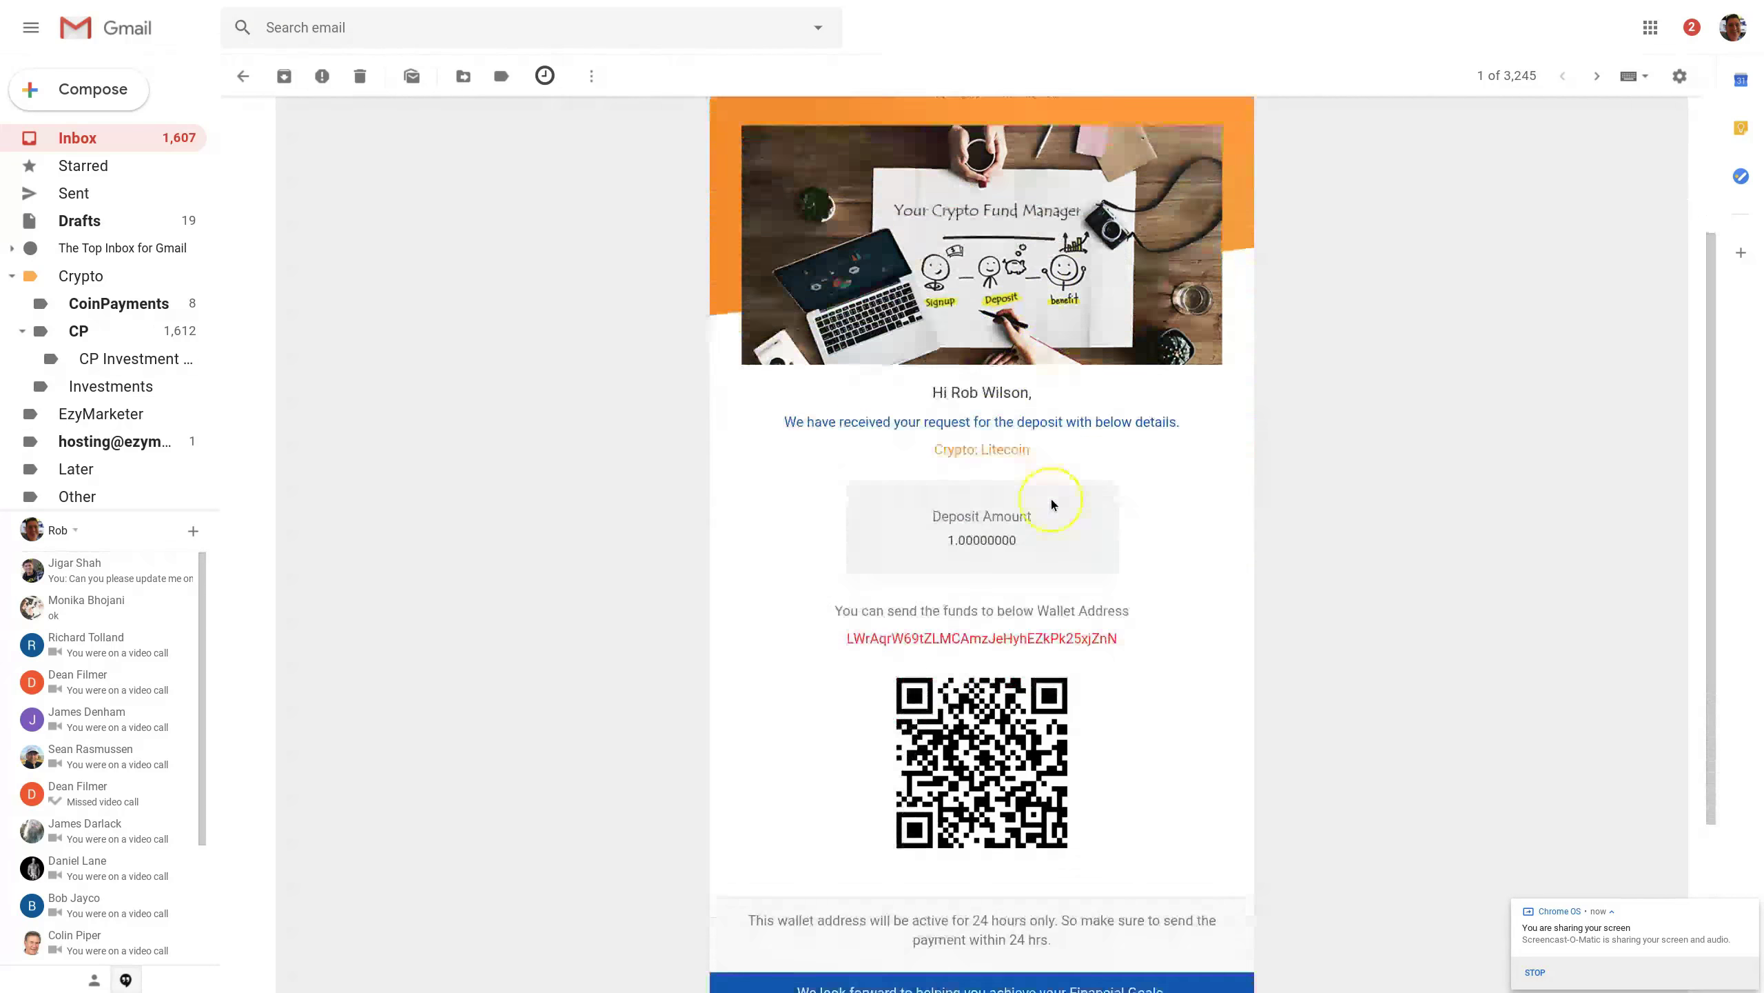
{"action": "scroll", "coordinate": [1049, 497], "scroll_direction": "down", "scroll_amount": 1}
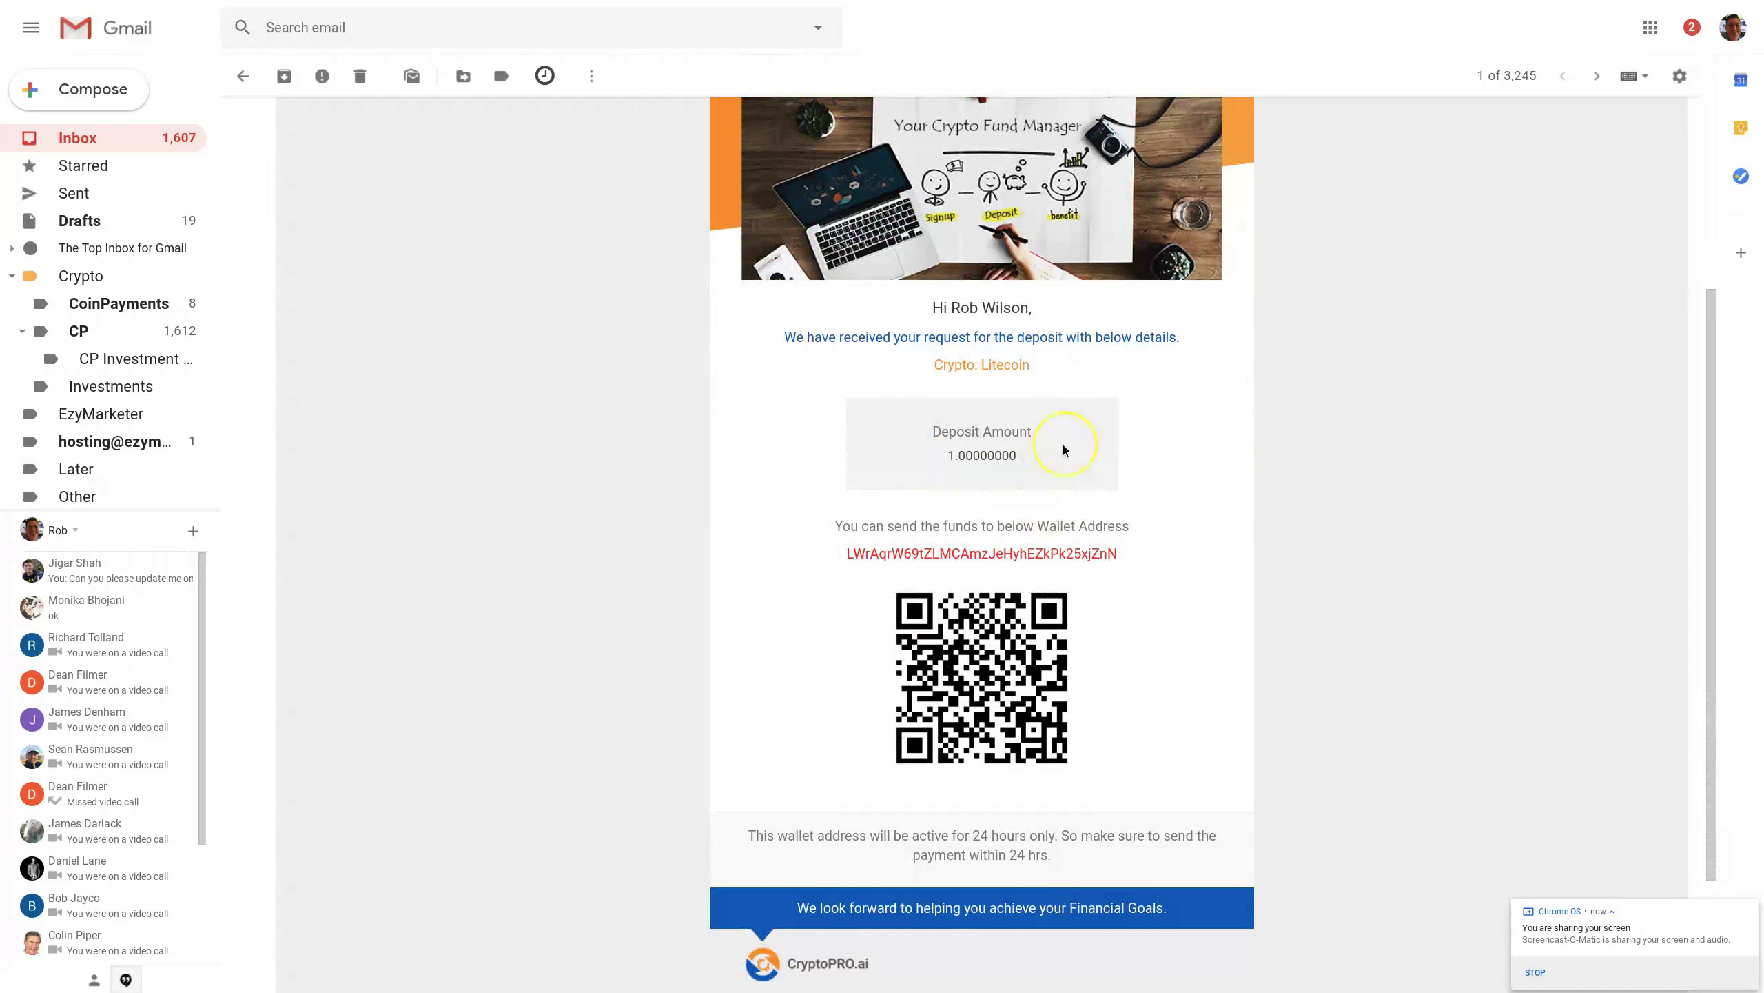
{"action": "scroll", "coordinate": [937, 526], "scroll_direction": "down", "scroll_amount": 1}
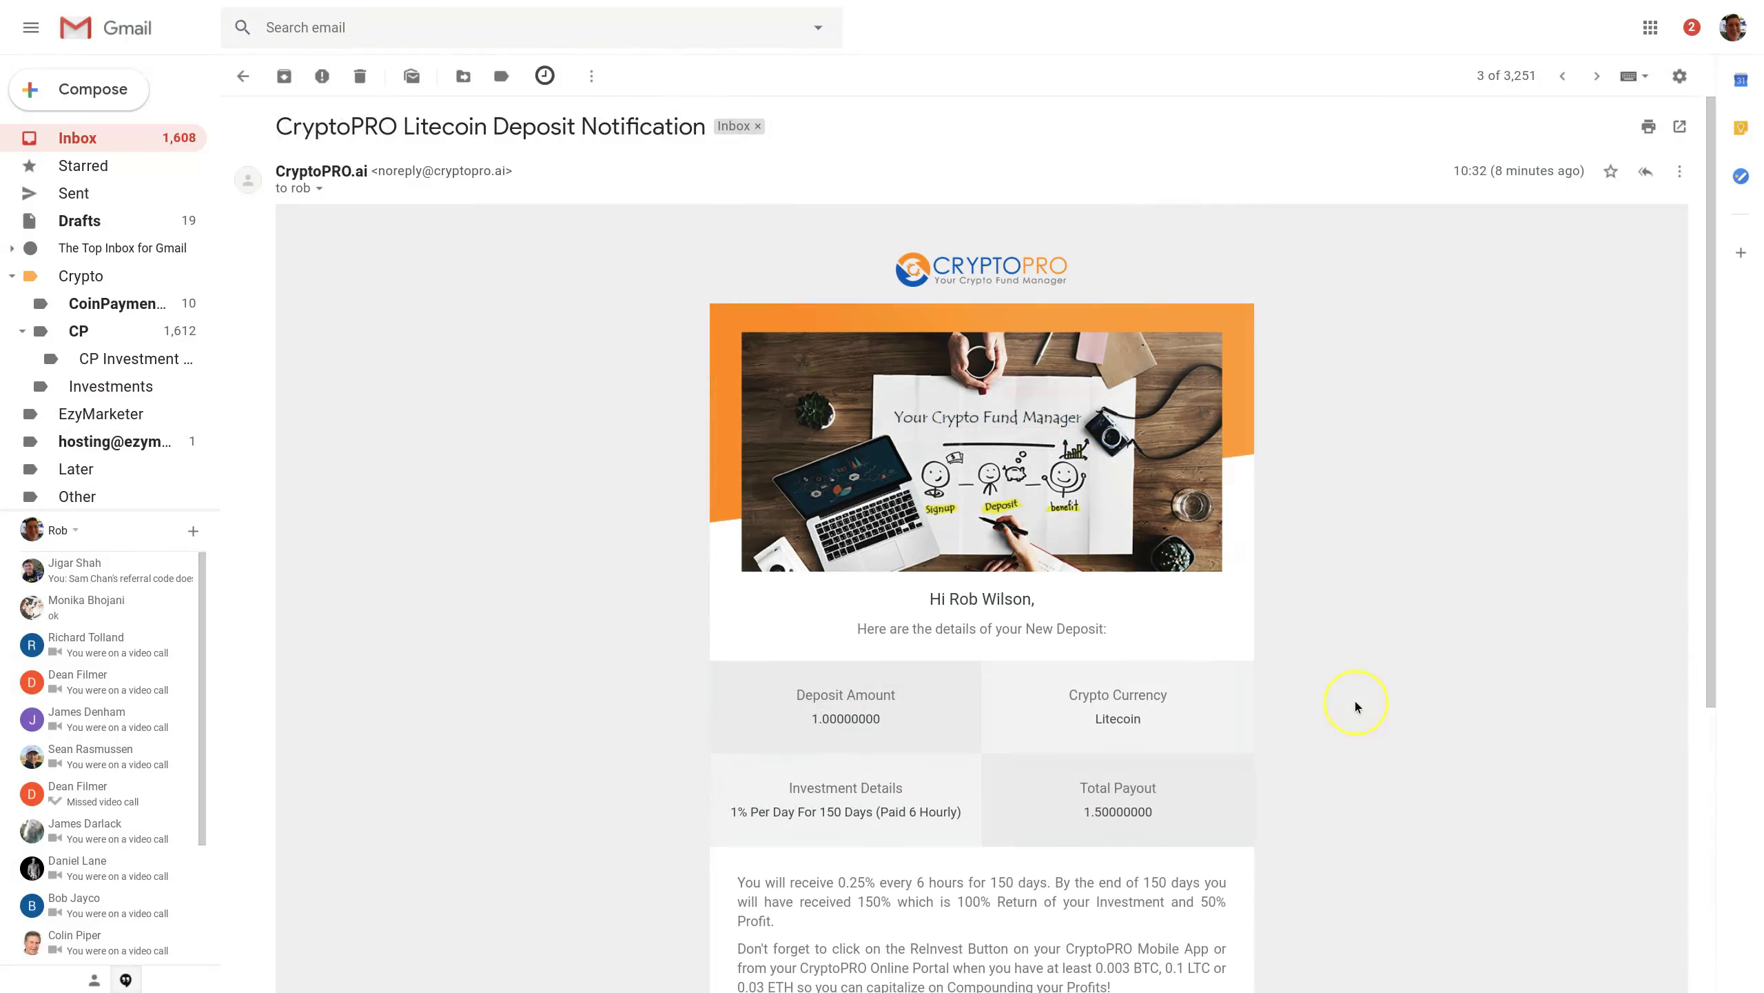
Review the notification's 1% per day for 150 days plan details for the 1.00000000 LTC deposit
{"action": "scroll", "coordinate": [1354, 710], "scroll_direction": "down", "scroll_amount": 1}
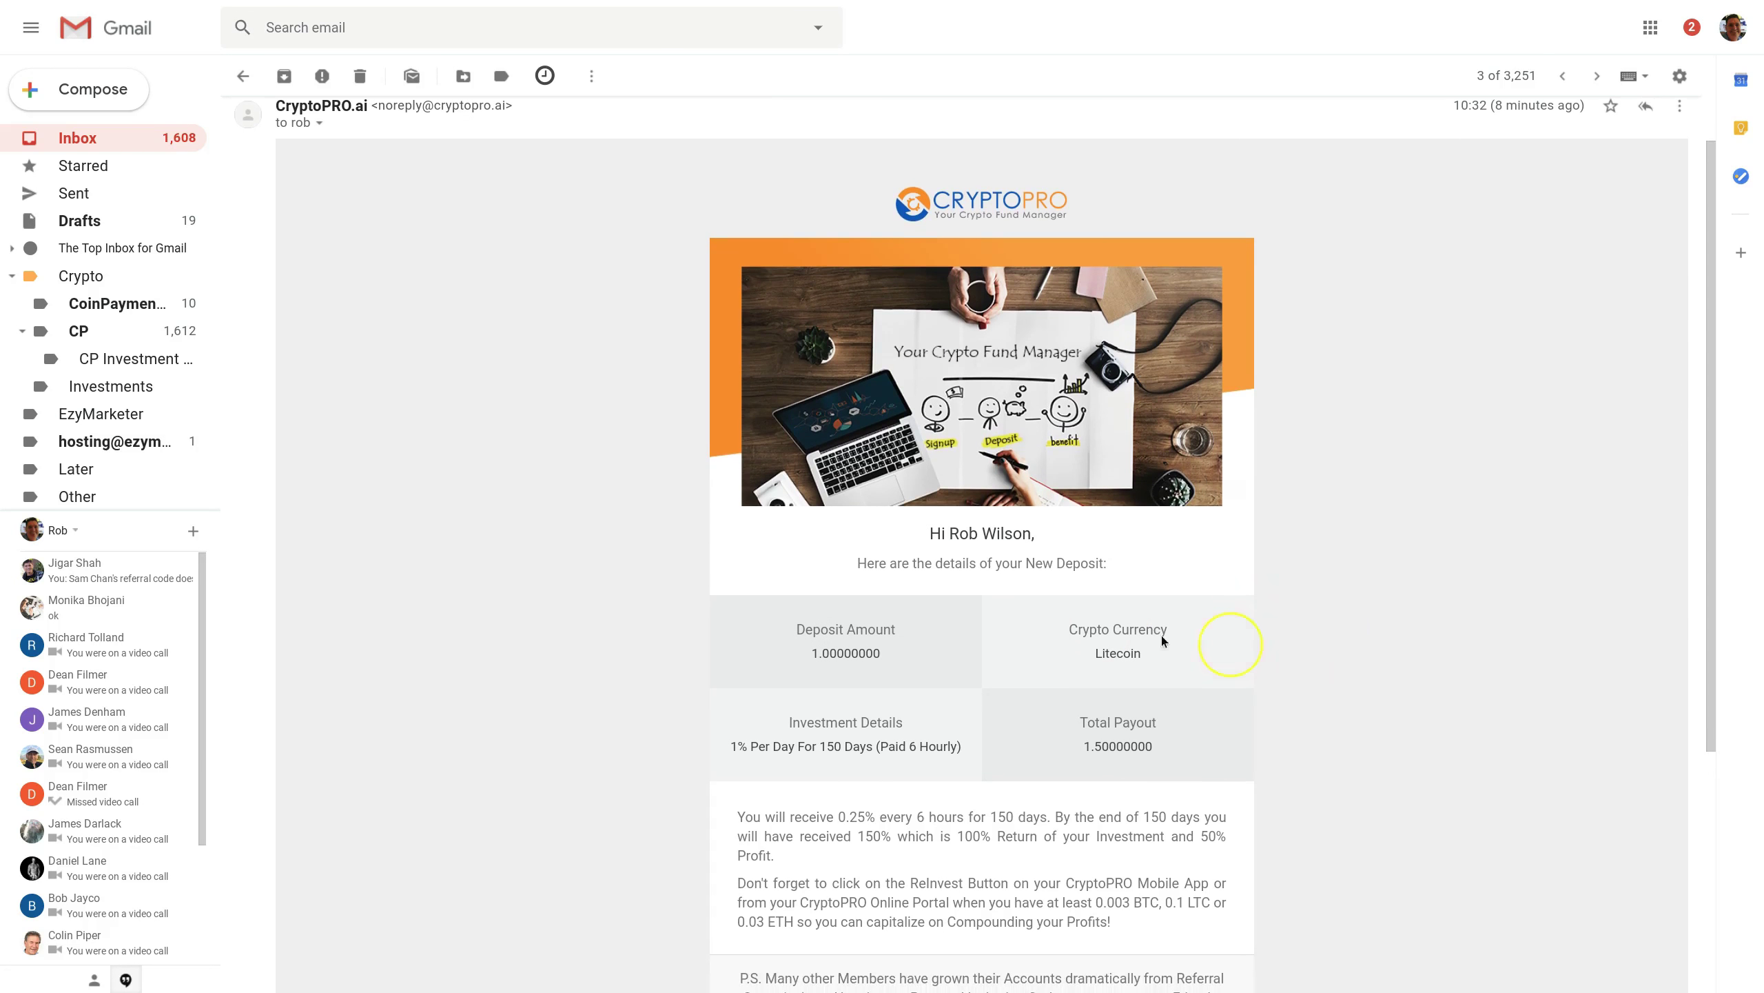